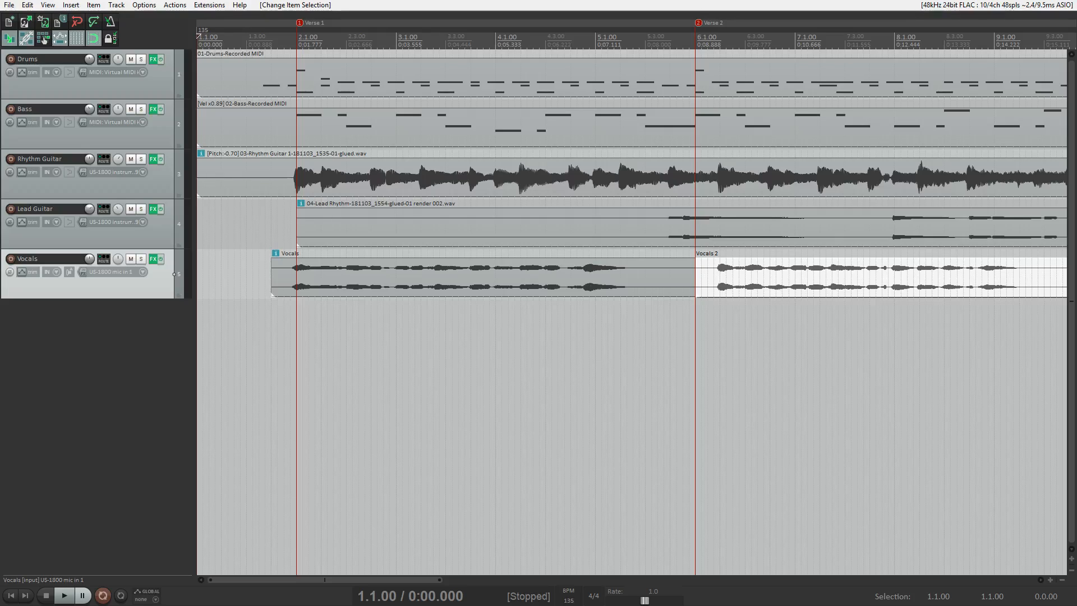
Play the arrangement from the start, stop it, and jump the edit cursor to the Verse 4 marker.
key(space)
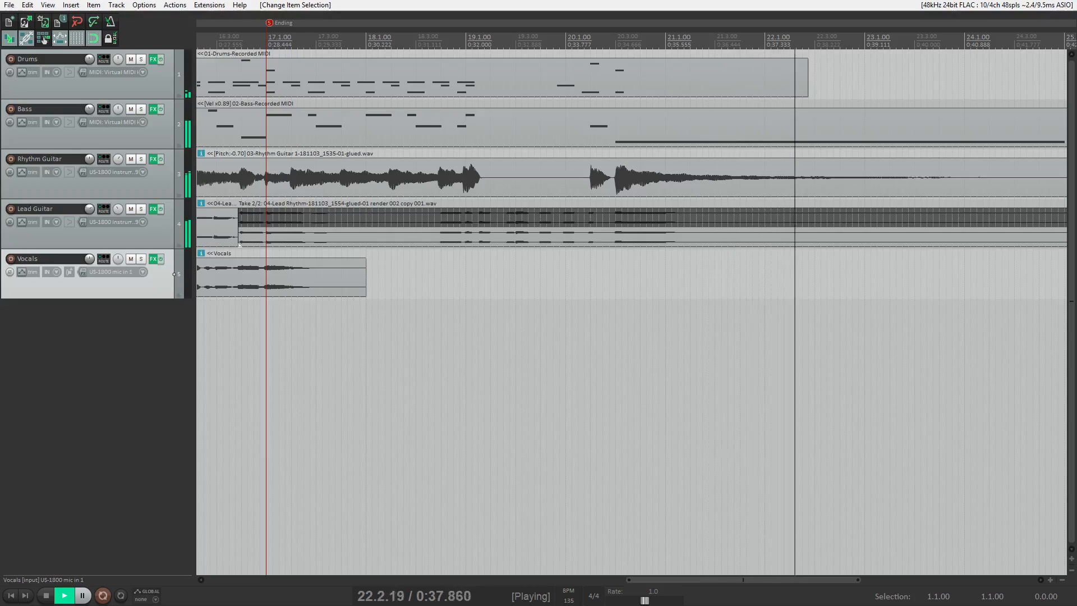
key(space)
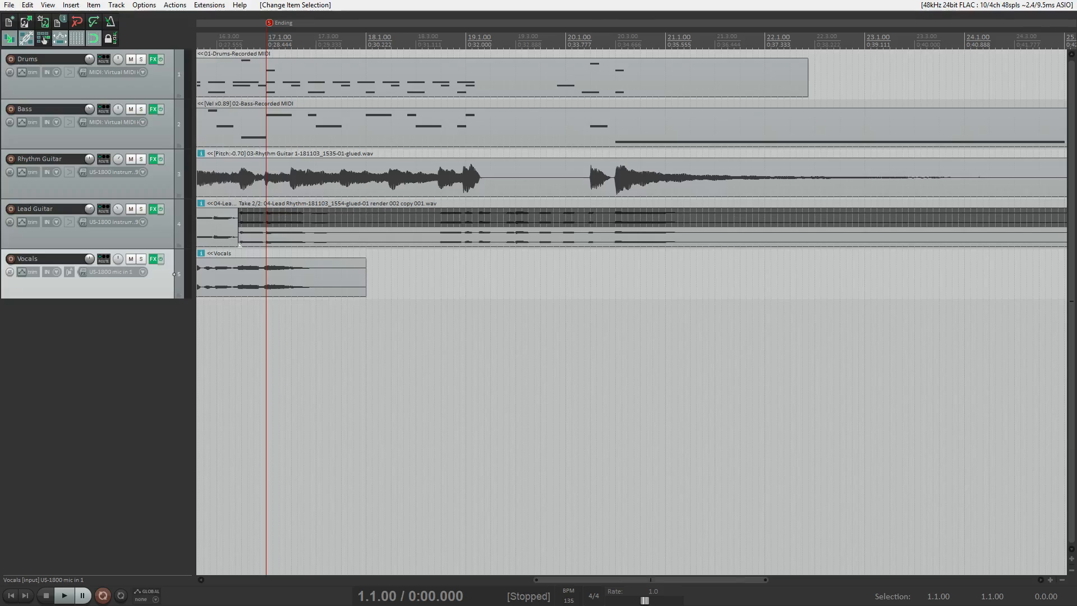
key(4)
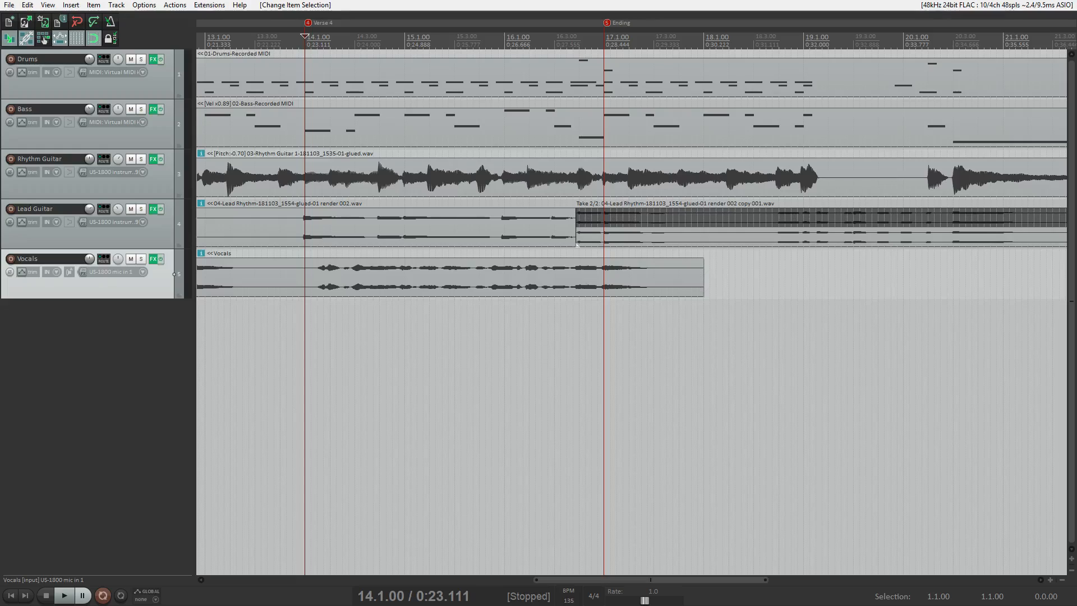
Split the Vocals item at Verse 4, play from there, and open a copy as a new Melodyne take.
key(s)
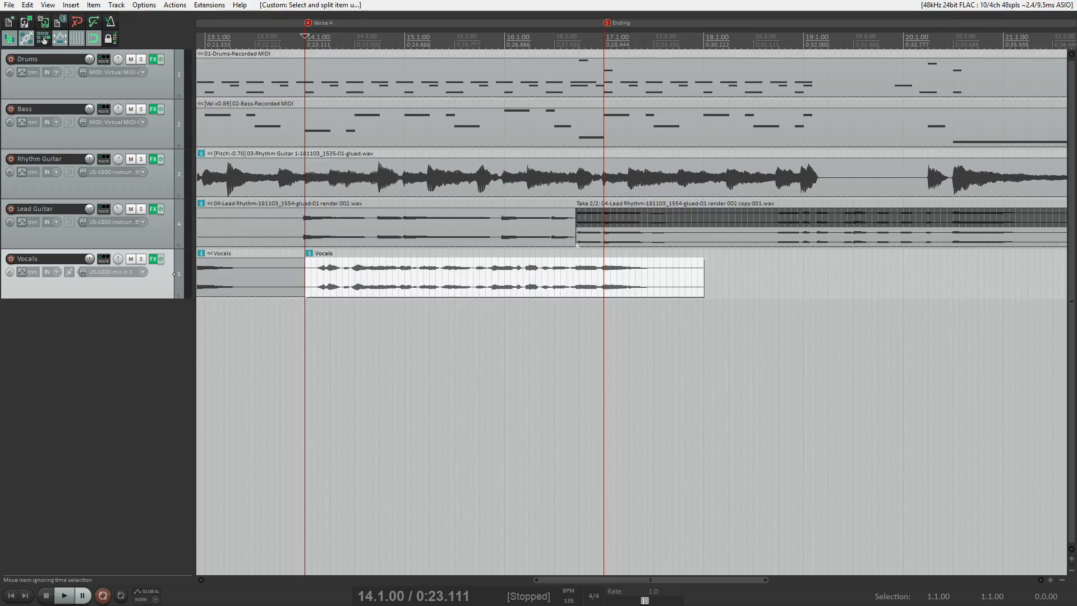
key(ctrl+c)
key(space)
key(space)
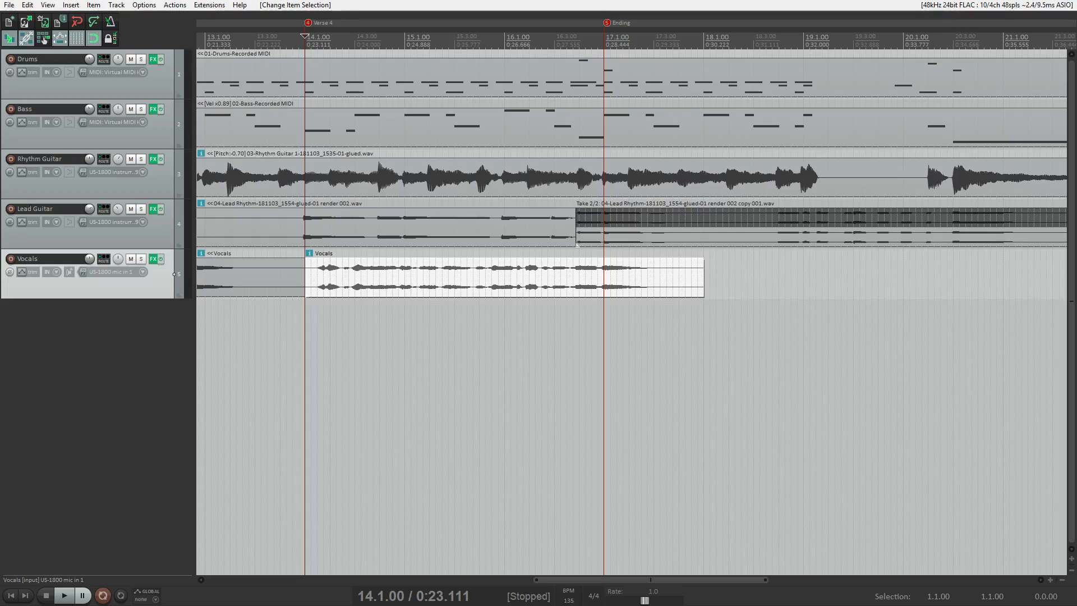
key(ctrl+alt+e)
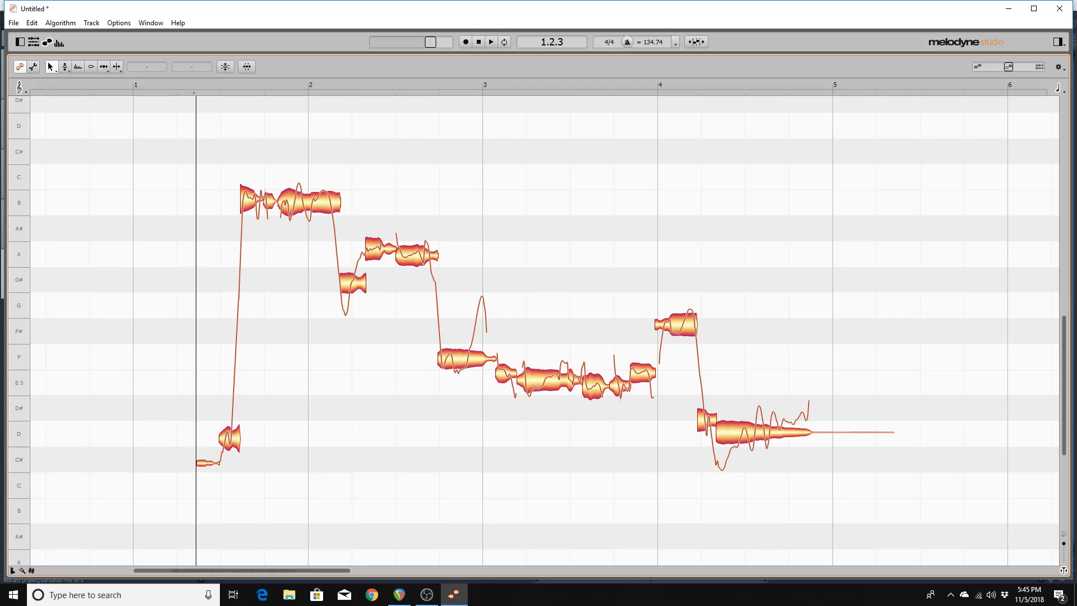
Move through the menu bar from the File menu across to the Options menu.
key(alt+f)
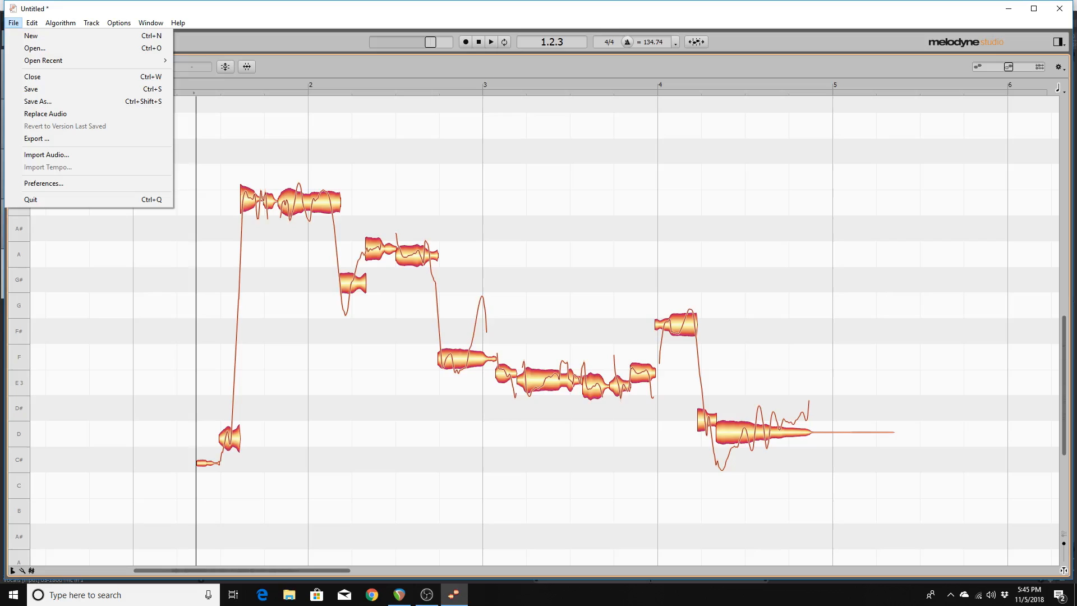
key(Escape)
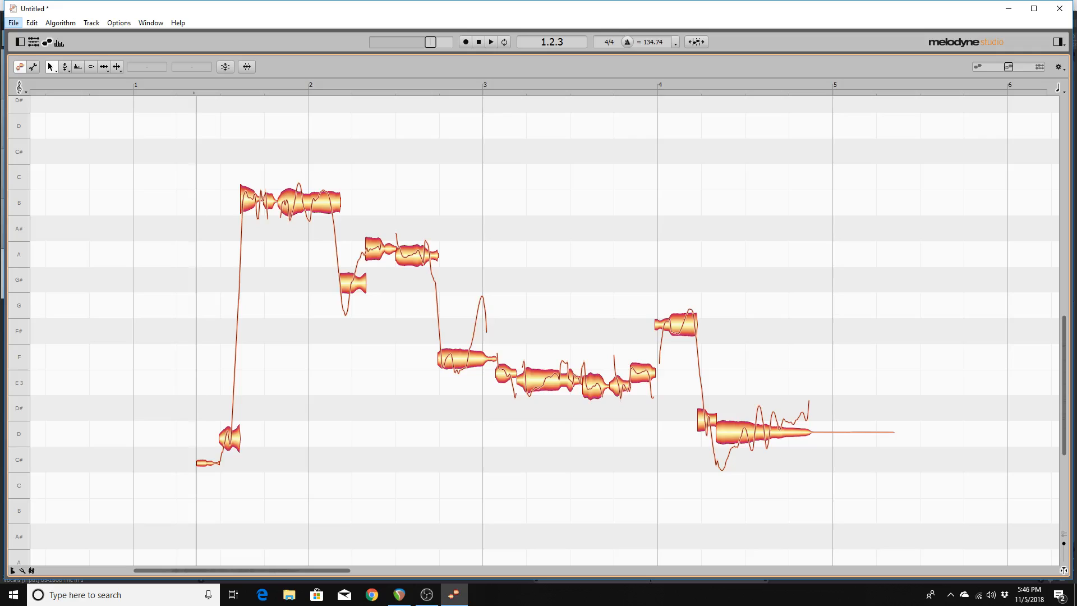
key(Right)
key(Right)
key(Right)
key(Right)
key(Down)
key(Down)
key(Down)
key(Down)
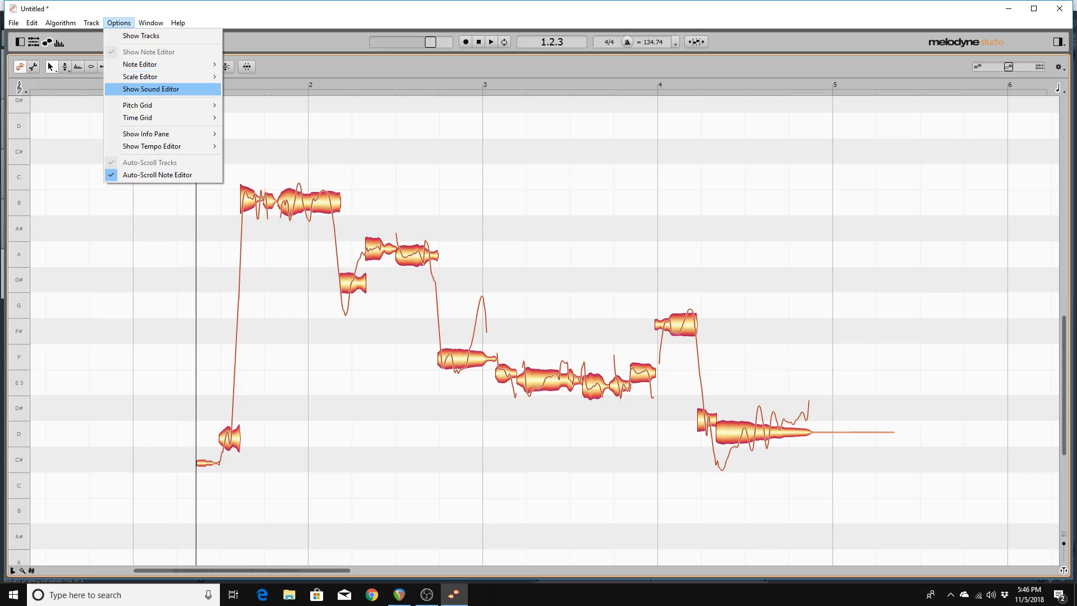
Set the Options > Time Grid to 1/32 T (1/32 triplets).
key(Down)
key(Down)
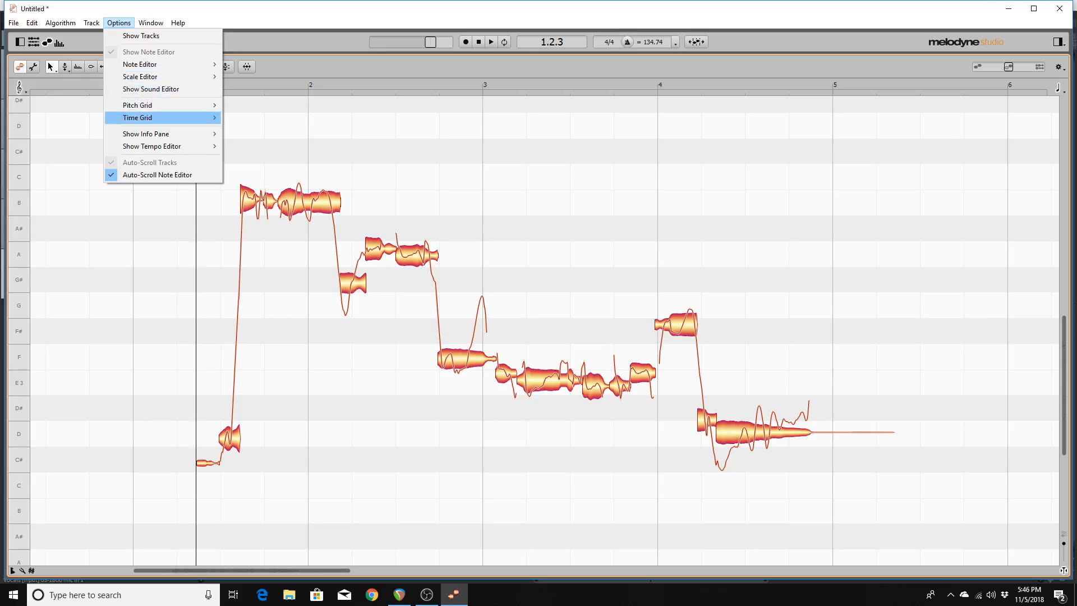
key(Right)
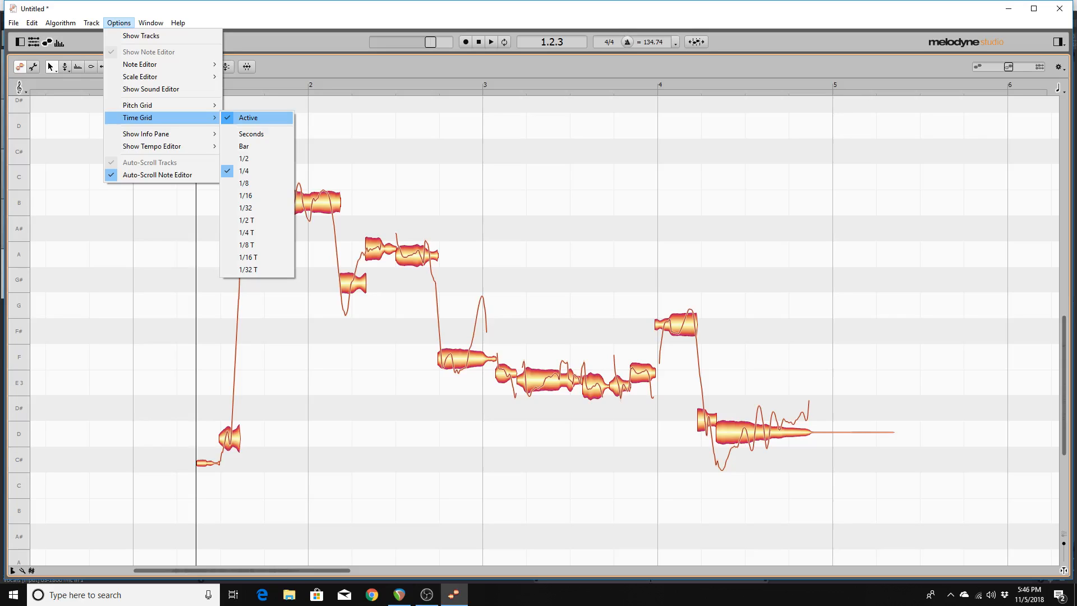
key(Up)
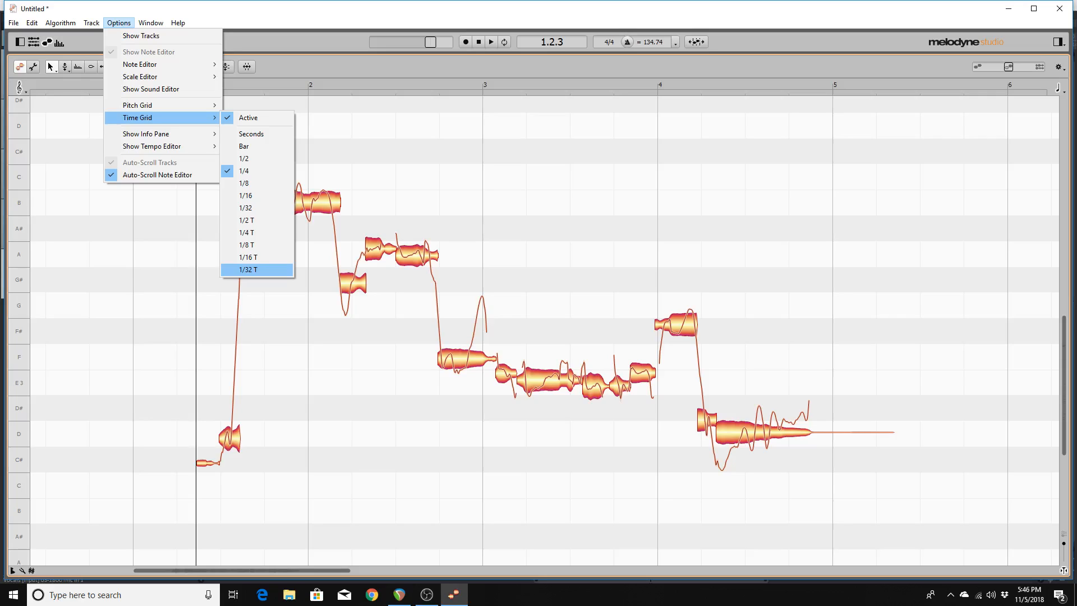
key(Return)
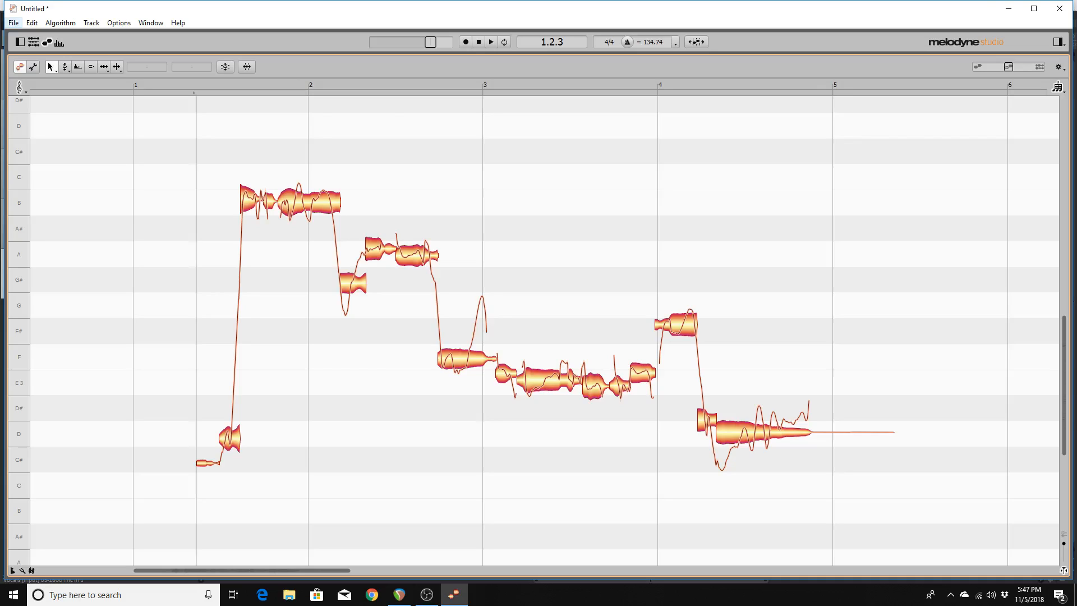
Cycle through the Pitch, Pitch Modulation, Pitch Drift and Formant editing tools.
key(F2)
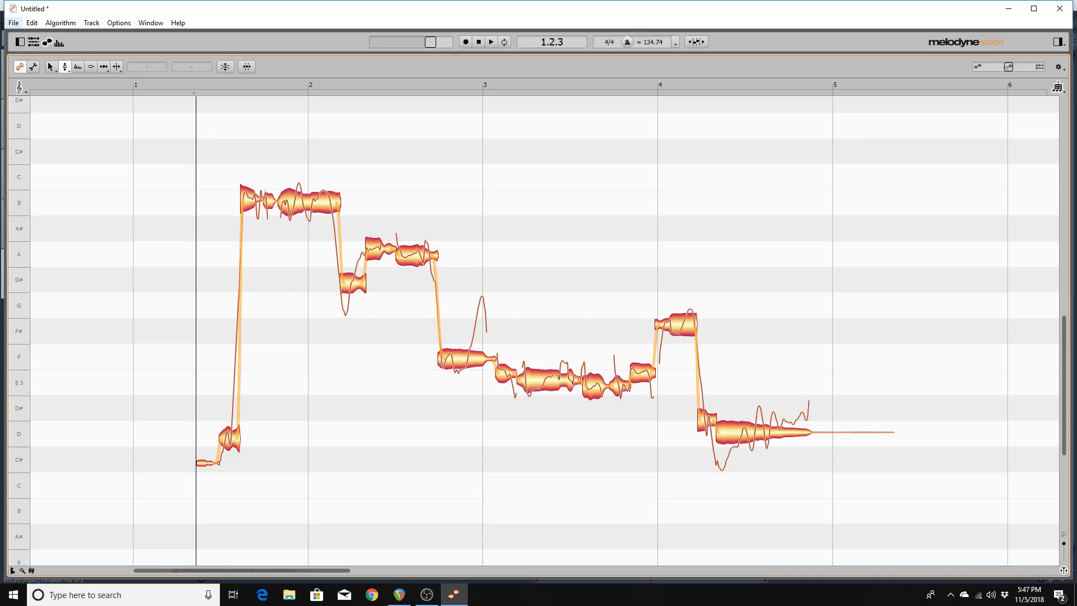
key(F2)
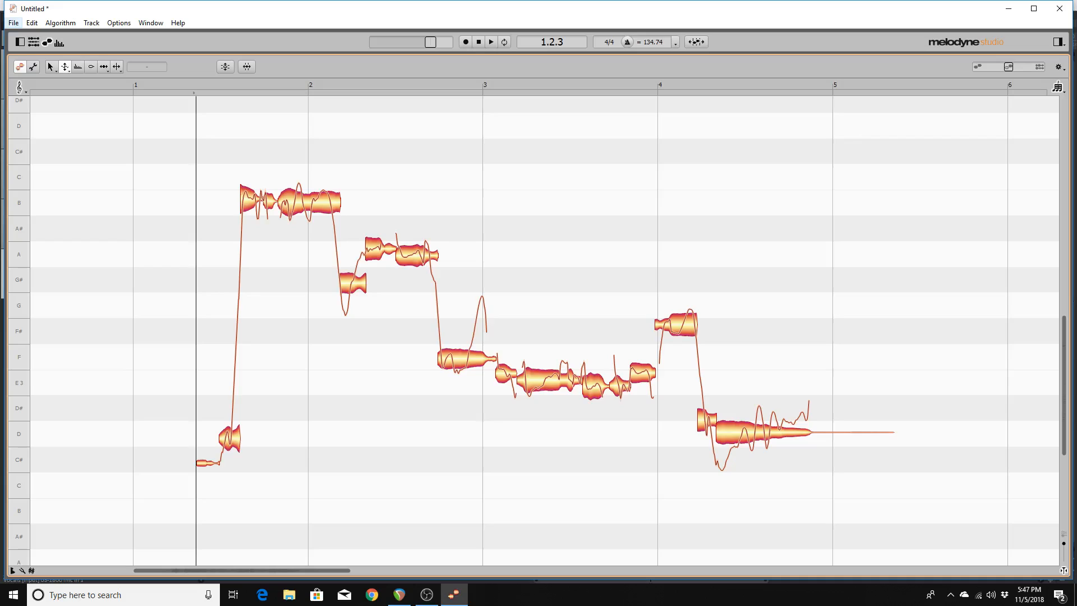
key(F2)
key(F2)
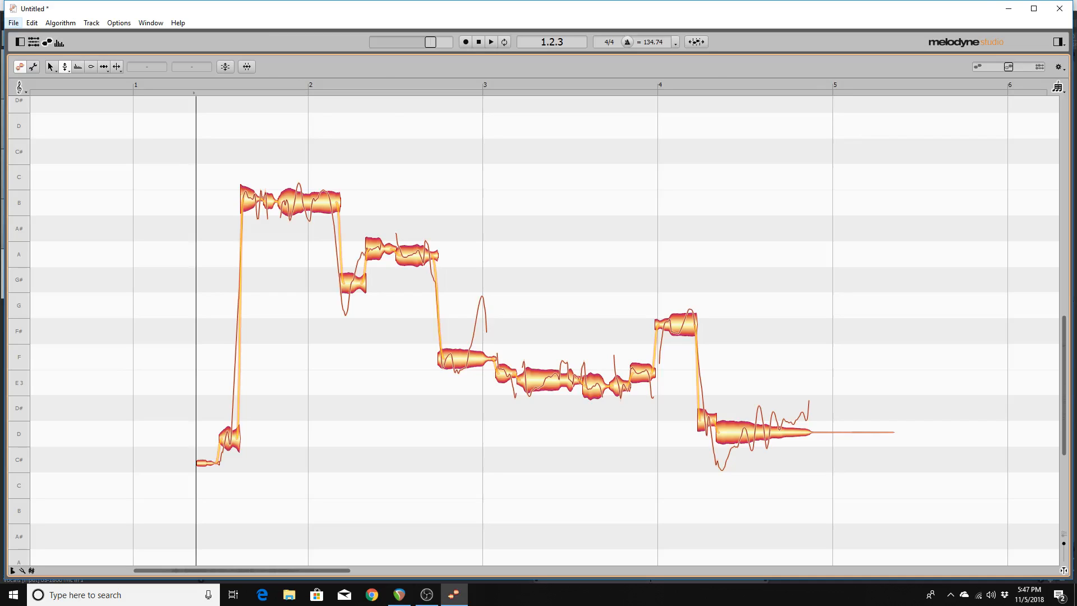
key(F3)
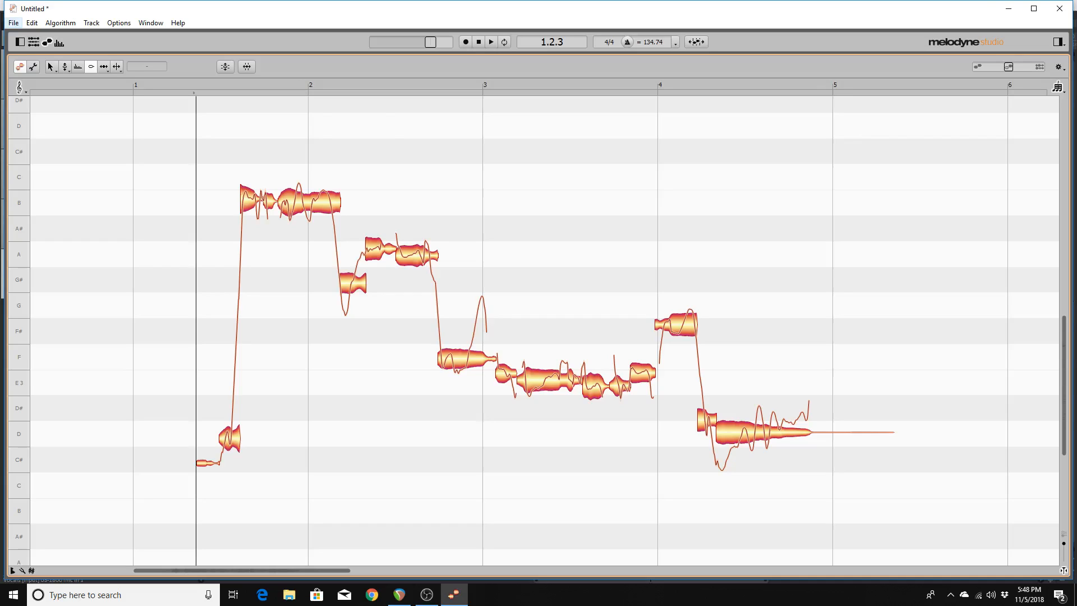
Choose the Timing tool, select all vocal notes, and toggle its alternate sub-tool on and off.
key(F5)
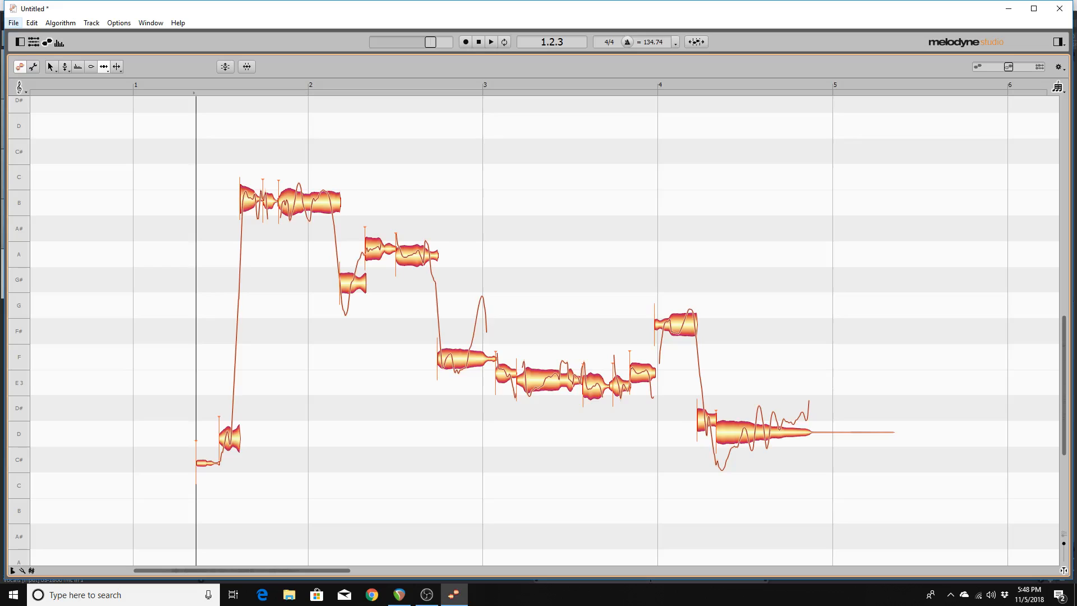
key(ctrl+a)
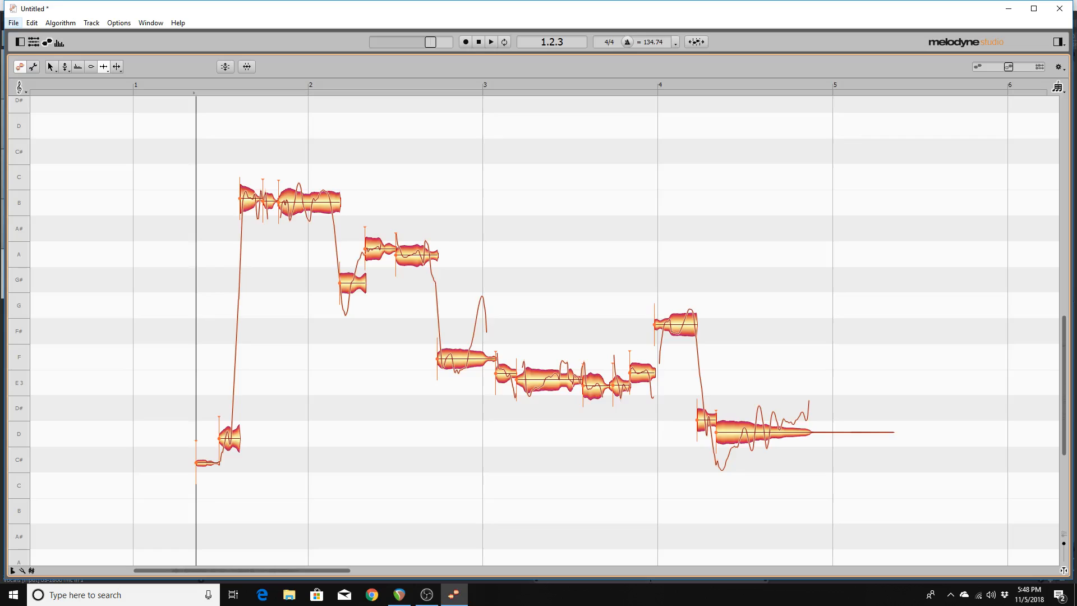
key(F5)
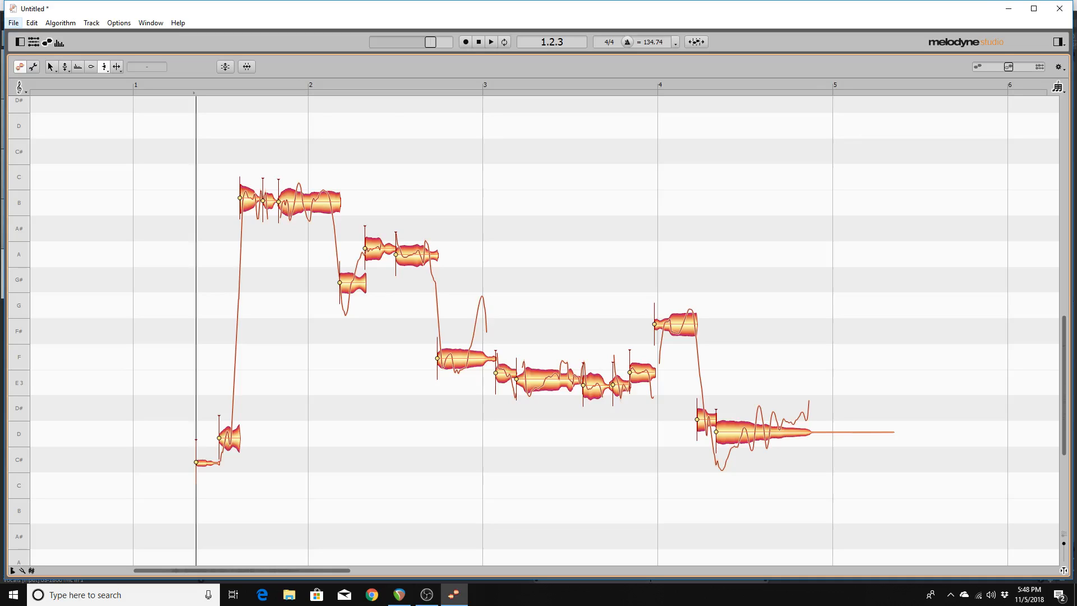
key(F5)
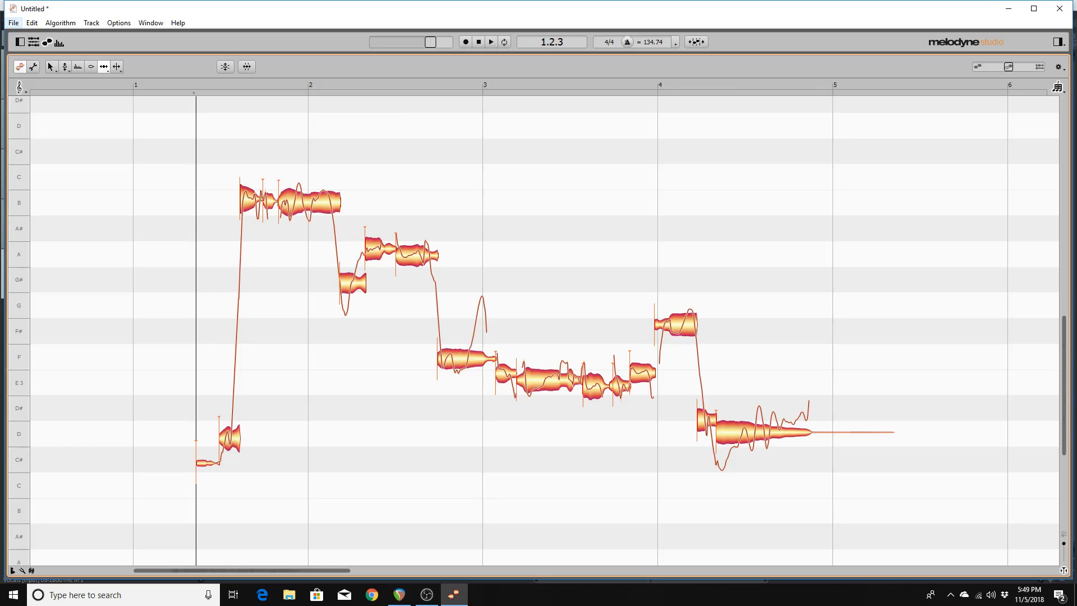
key(Left)
key(Left)
key(Left)
key(Left)
key(Left)
key(Left)
key(Left)
key(Left)
key(Left)
key(Left)
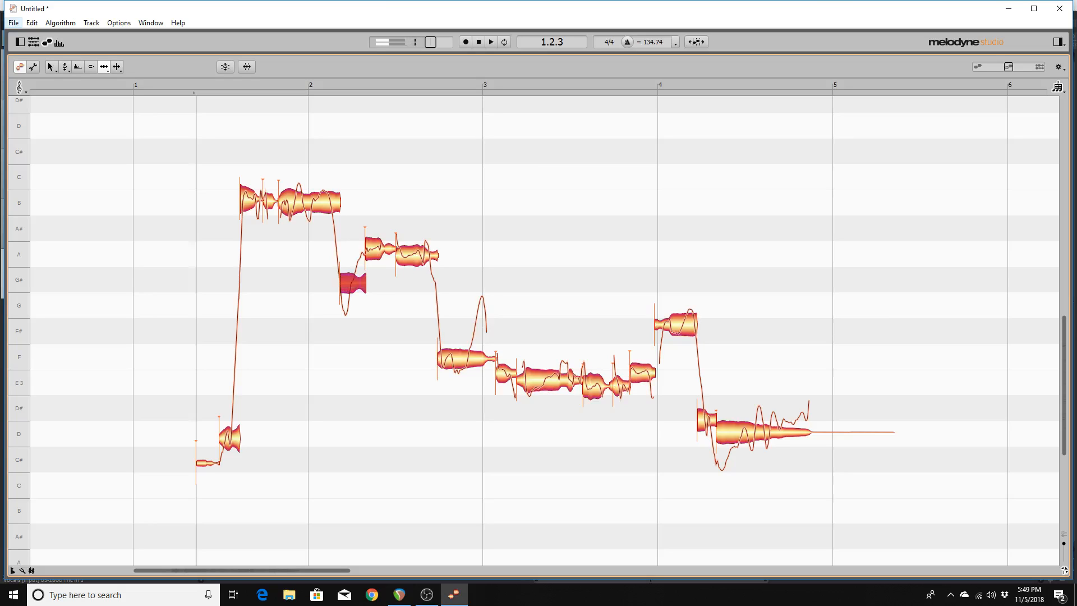
key(Left)
key(Left)
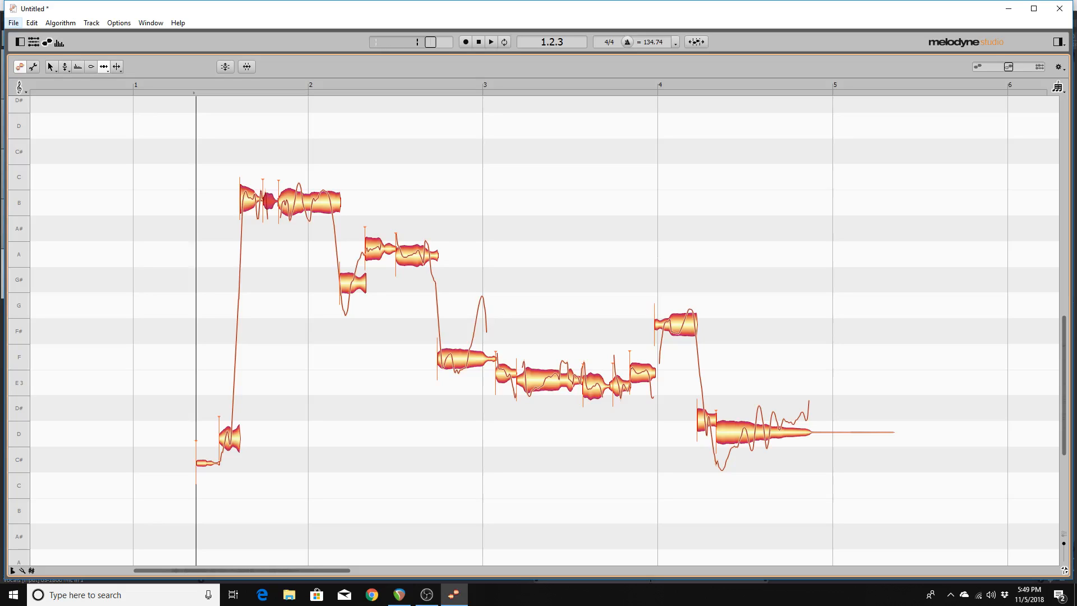
key(alt+space)
key(alt+space)
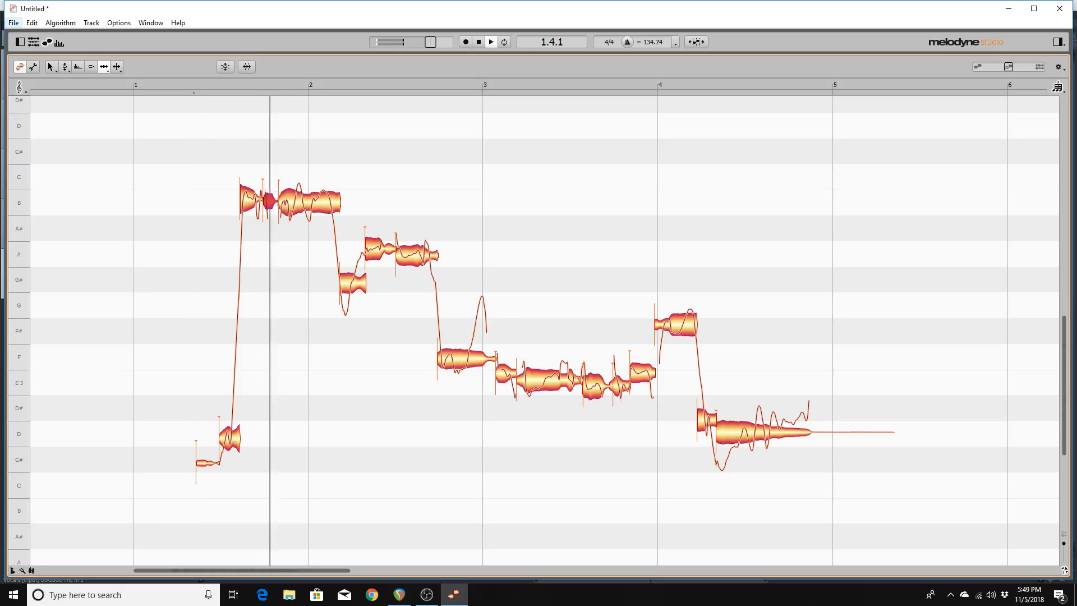
key(space)
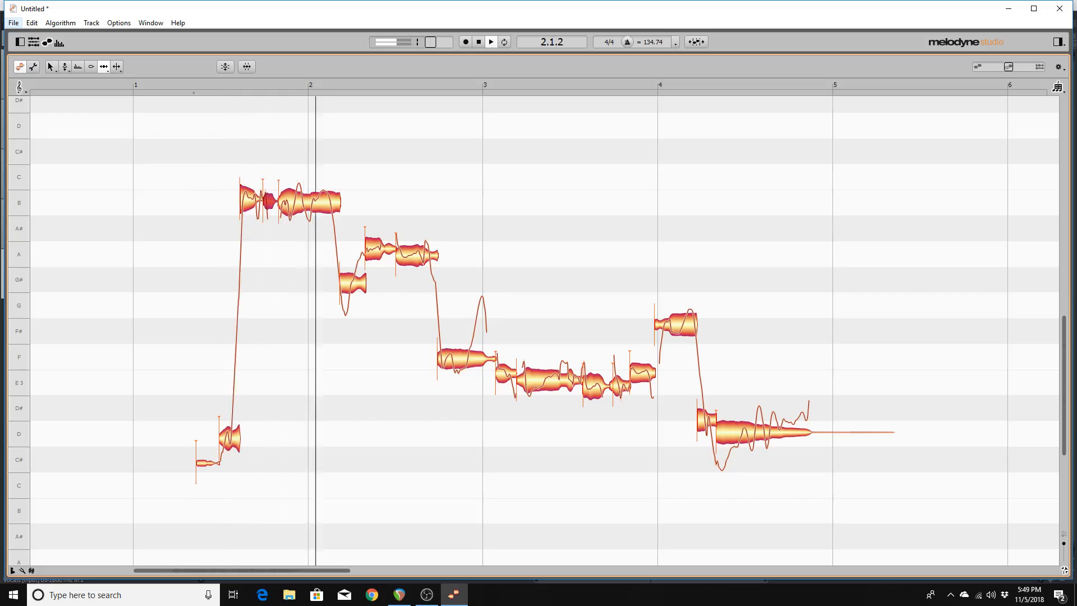
key(space)
key(alt+space)
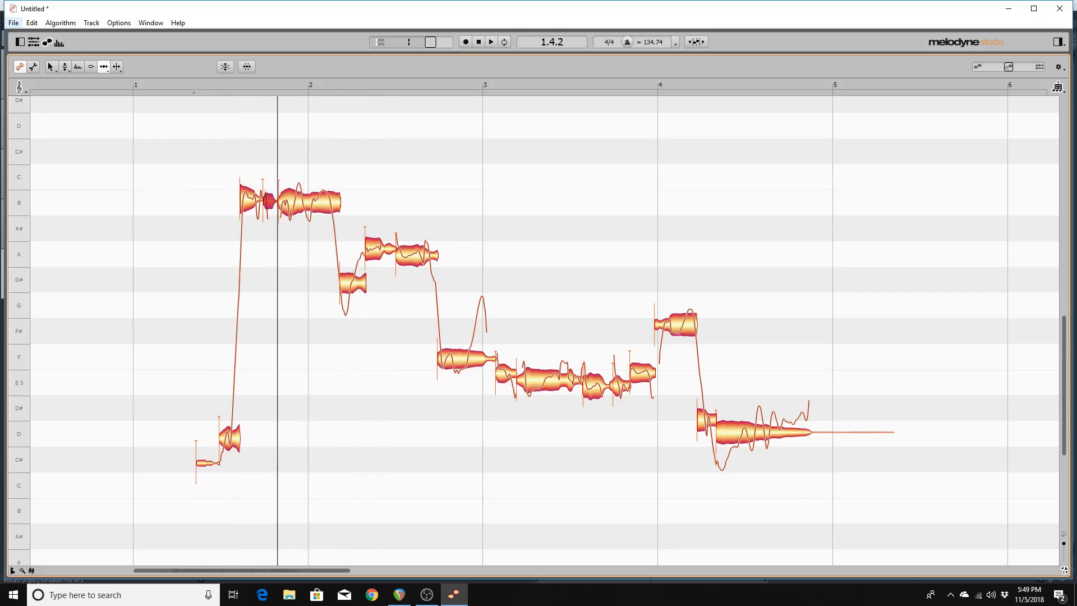
key(alt+space)
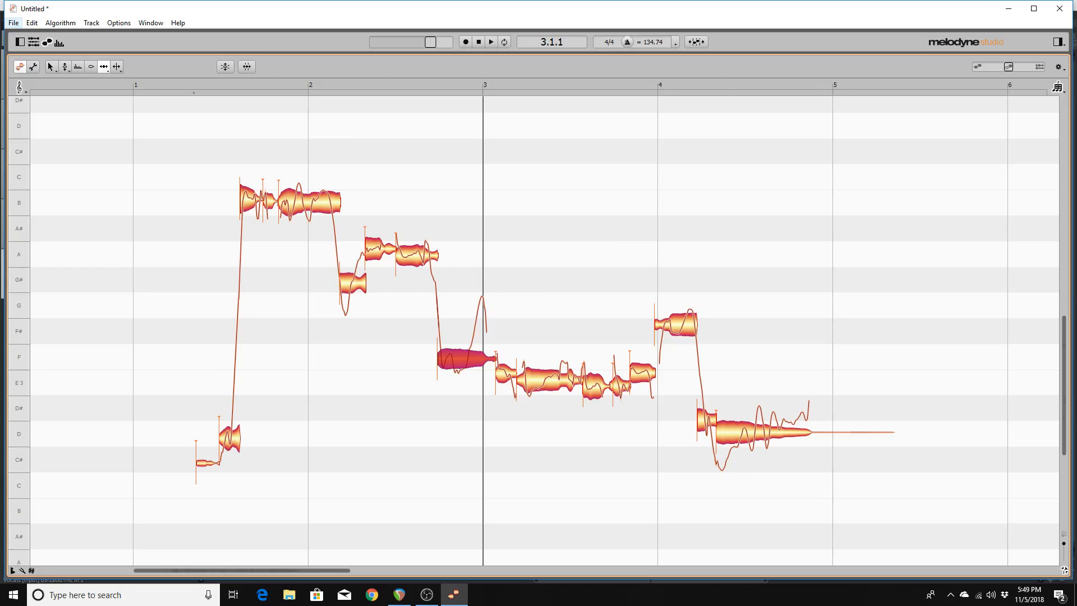
Shift the F note's start and the preceding A note's start slightly later, then play back.
drag(438, 359, 446, 359)
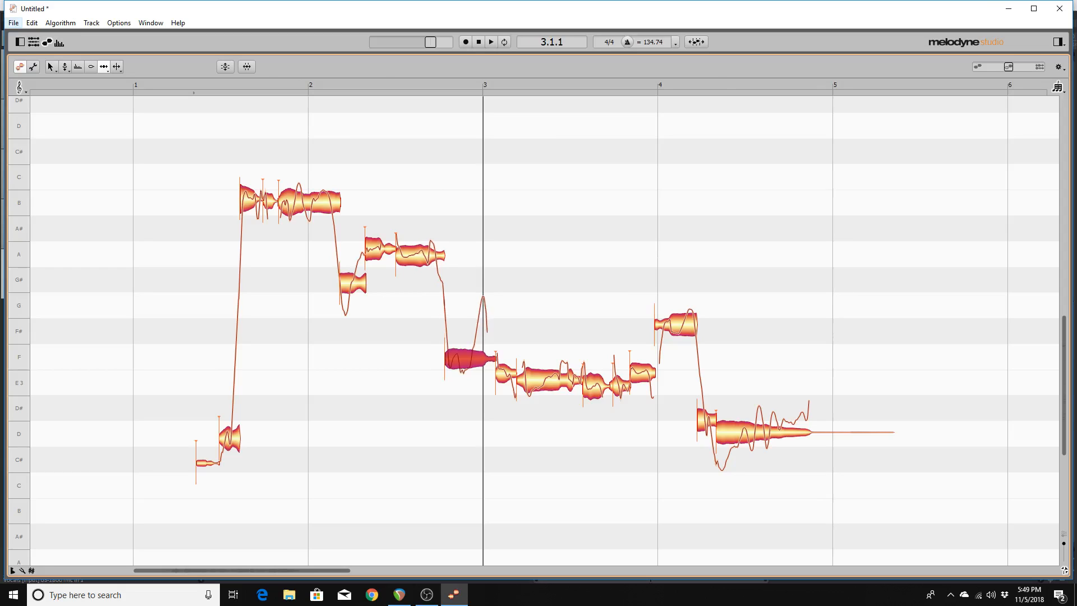
click(421, 255)
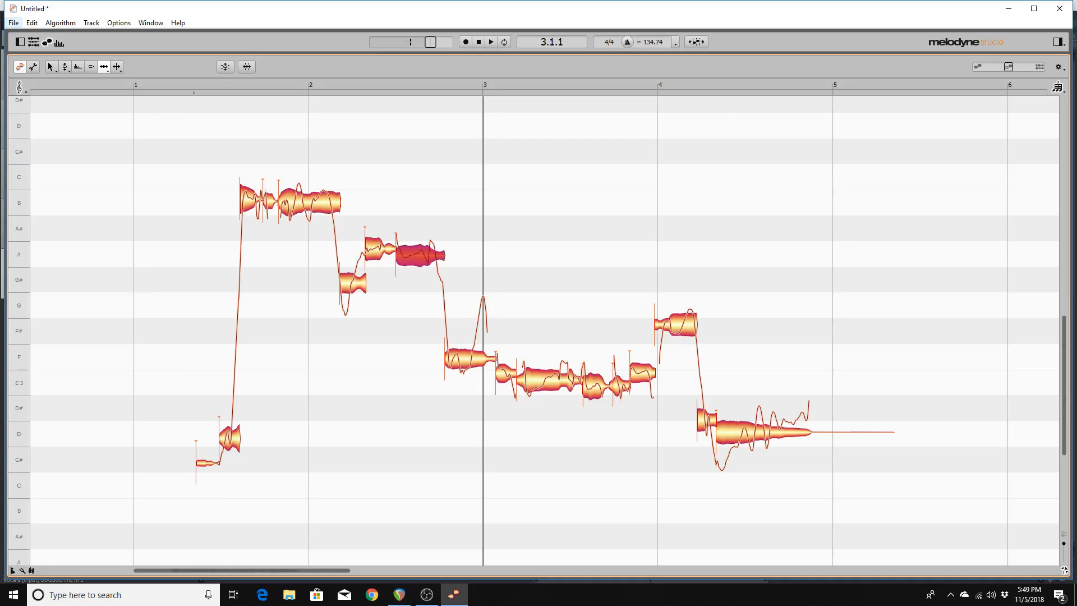
drag(398, 255, 405, 255)
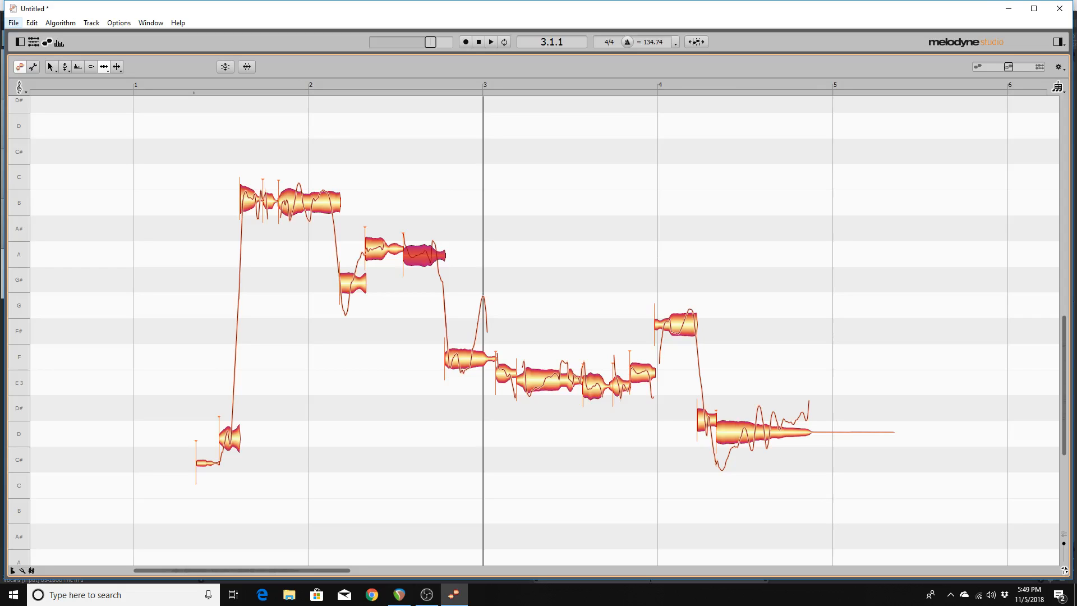
key(Left)
key(Left)
key(Left)
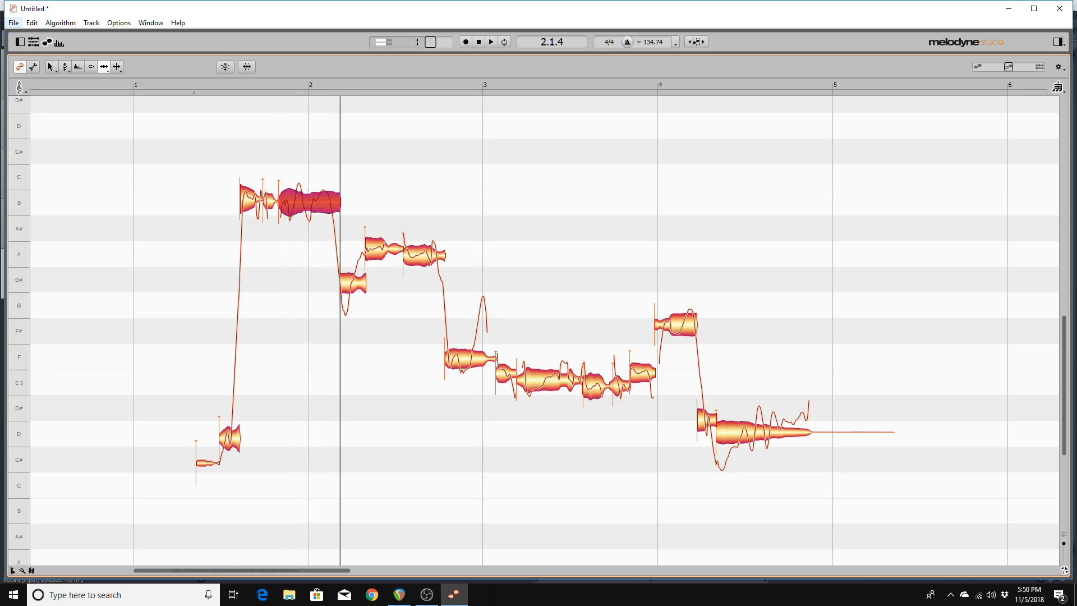
key(space)
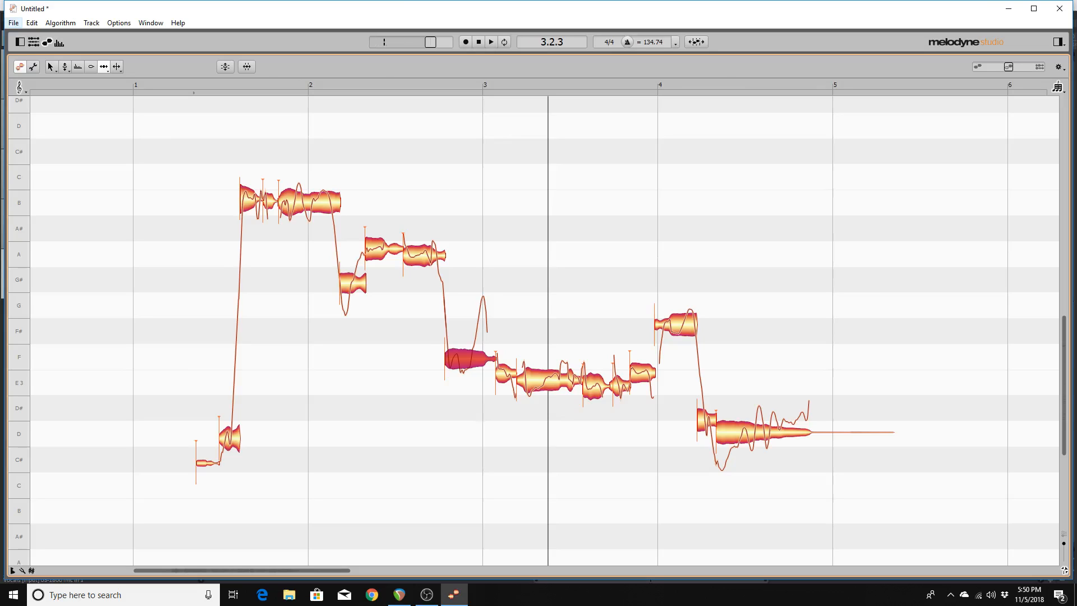
Nudge the A-to-F boundary and the A note before bar 3 later, then play from the first B.
drag(448, 359, 456, 359)
click(429, 255)
drag(405, 256, 414, 255)
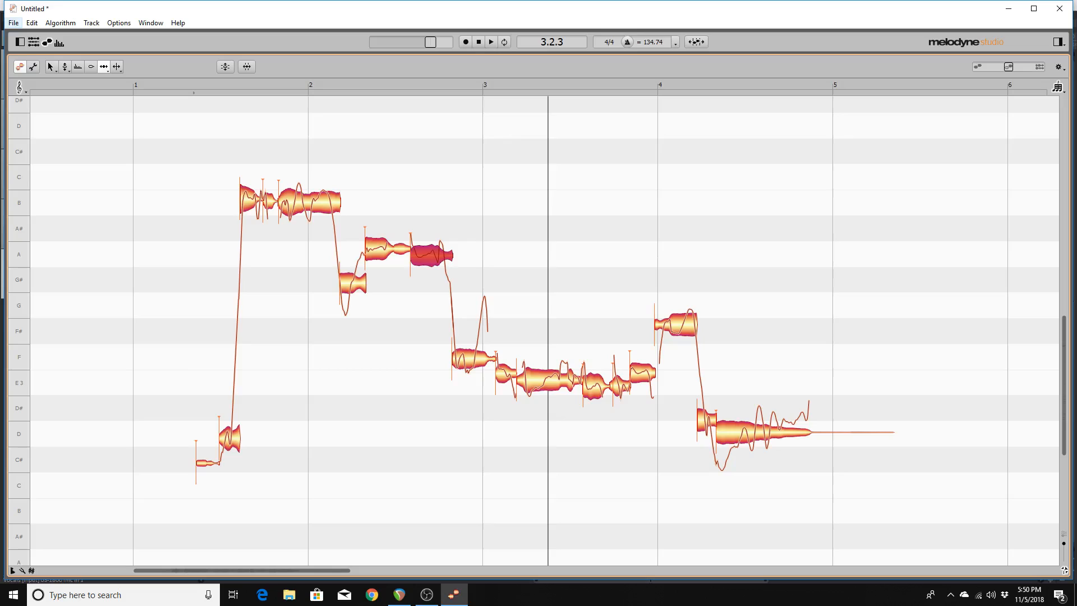
click(352, 283)
click(311, 202)
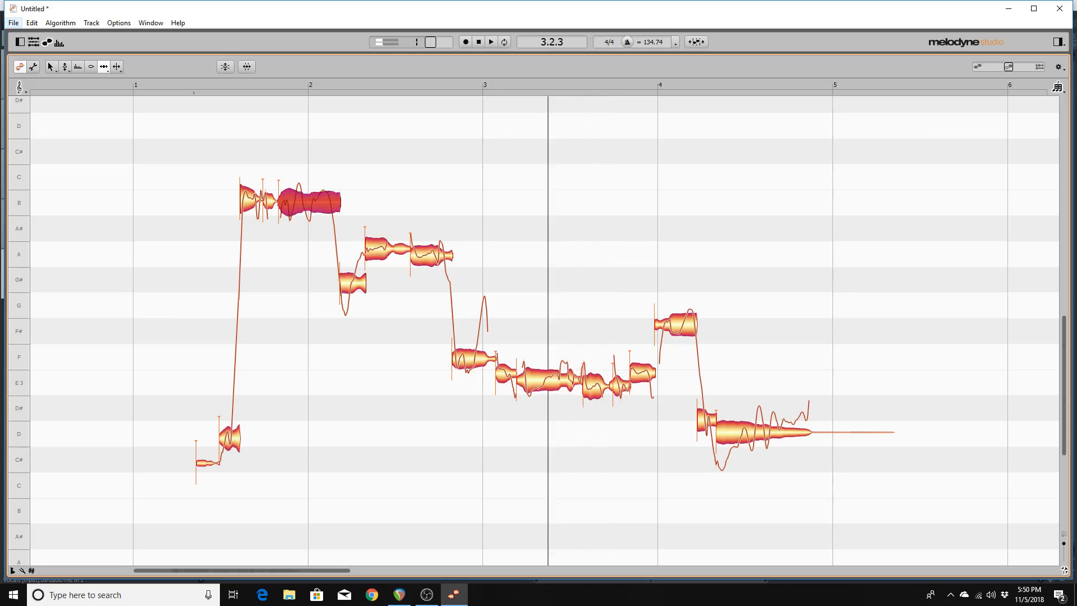
key(Left)
key(Left)
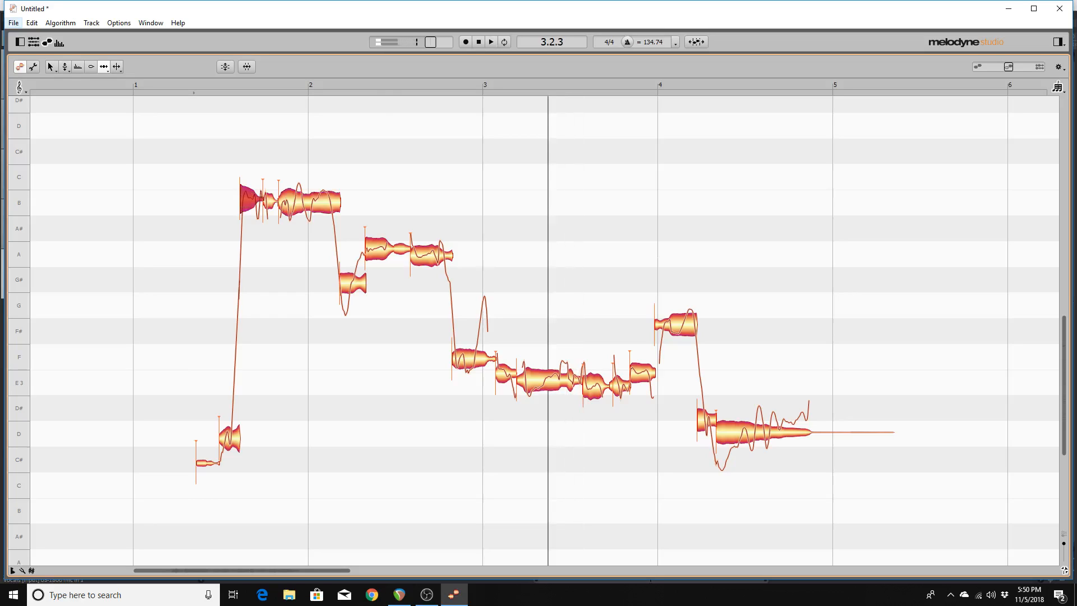
key(space)
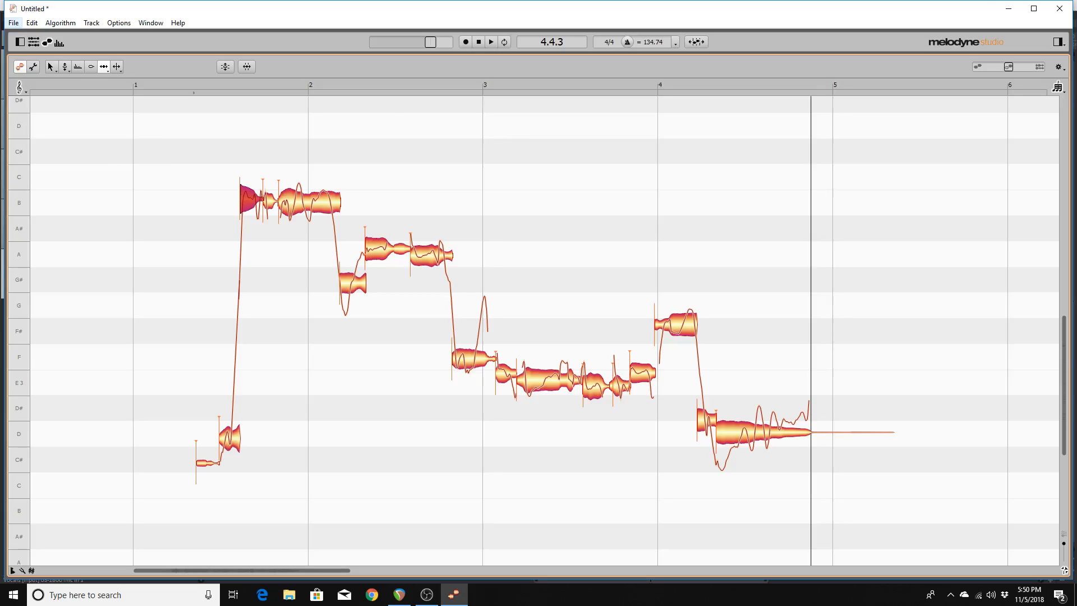
With the Main tool, select the long B note before bar 2 and raise it to E4.
key(F1)
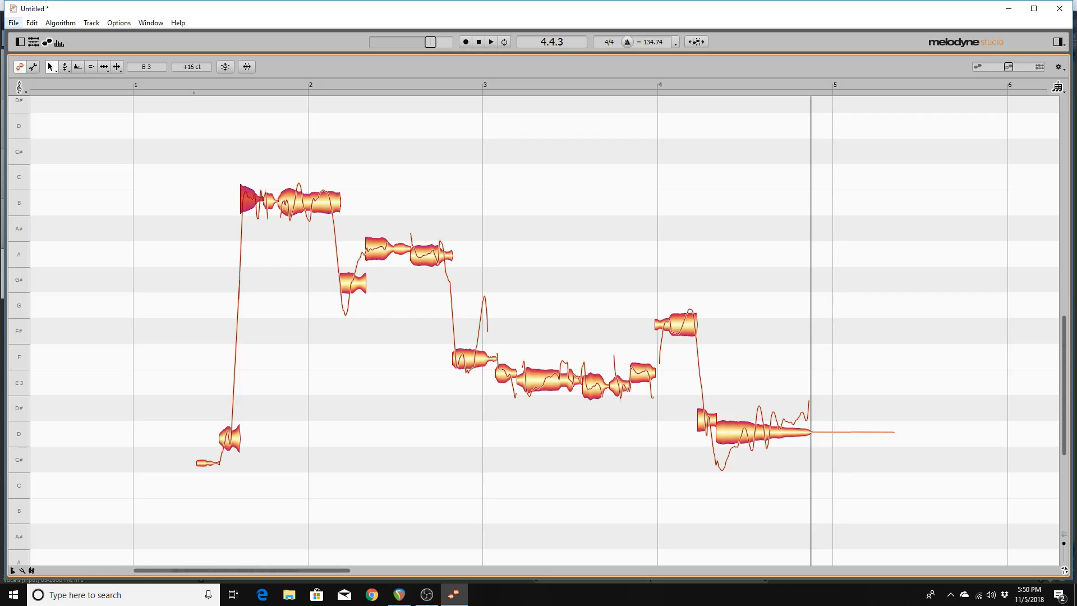
key(alt+Left)
key(alt+Left)
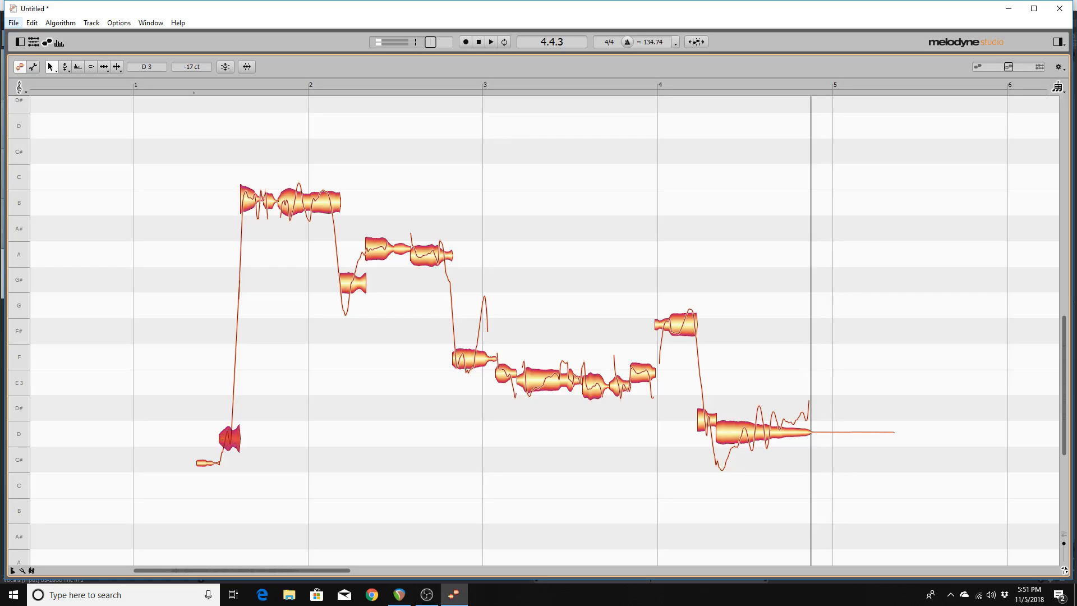
key(alt+Right)
key(alt+Right)
key(alt+Right)
key(alt+Right)
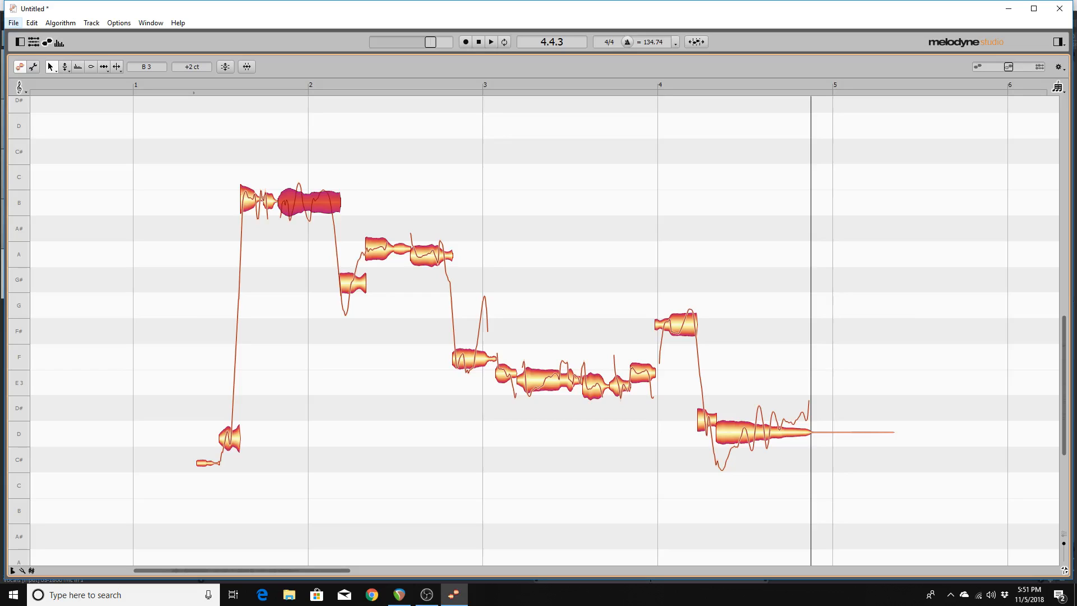
key(Up)
key(Up)
key(Up)
key(Up)
key(Up)
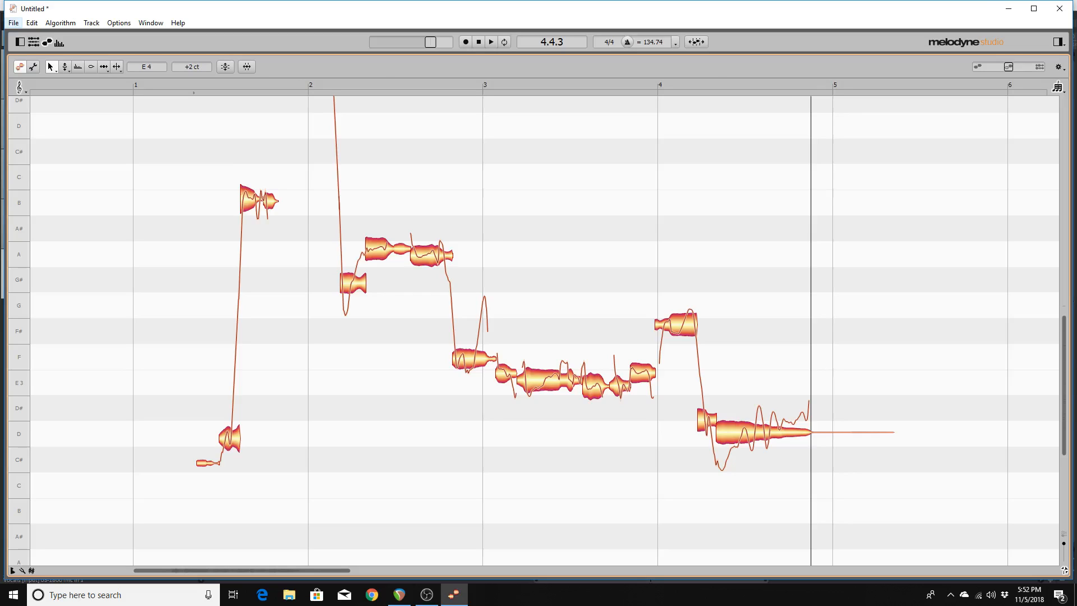
Play the edited phrase back from the D note at its start.
key(Left)
key(Left)
key(Left)
key(space)
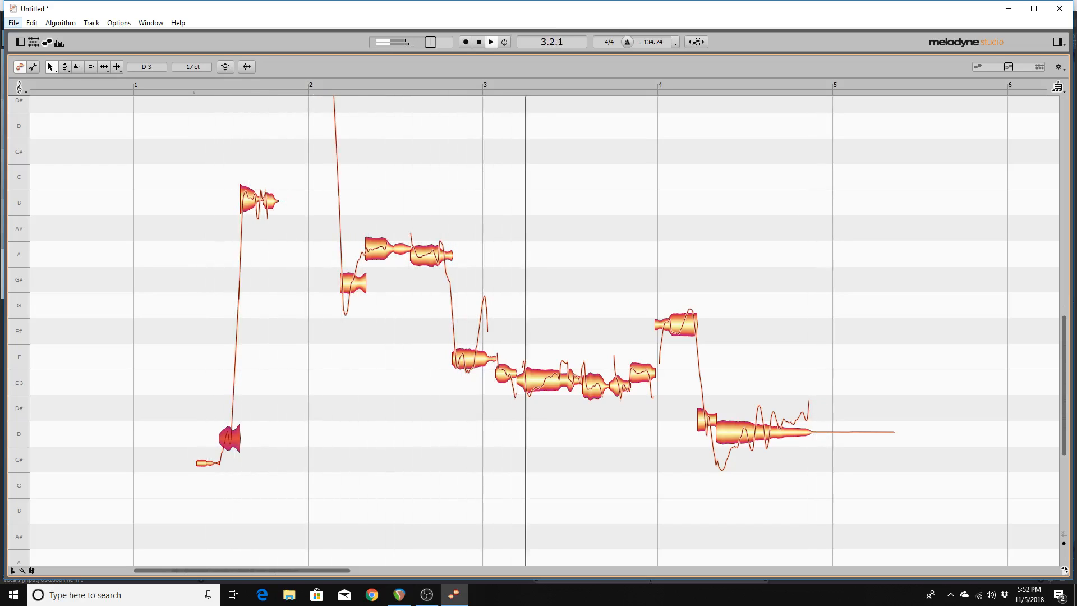
key(space)
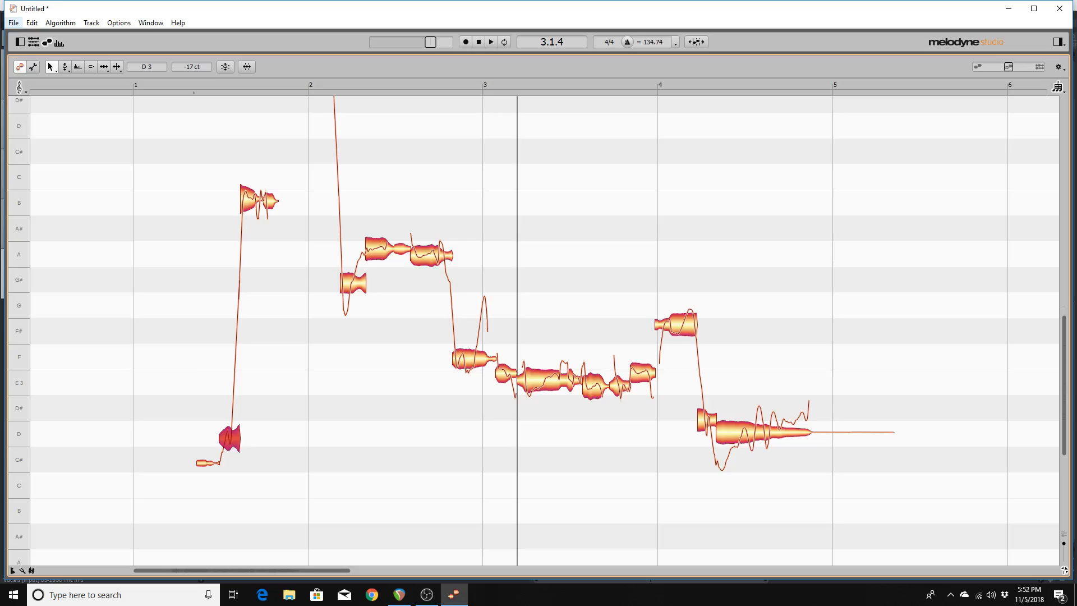
Select the G#3 note after bar 2 and raise it to B3.
key(Right)
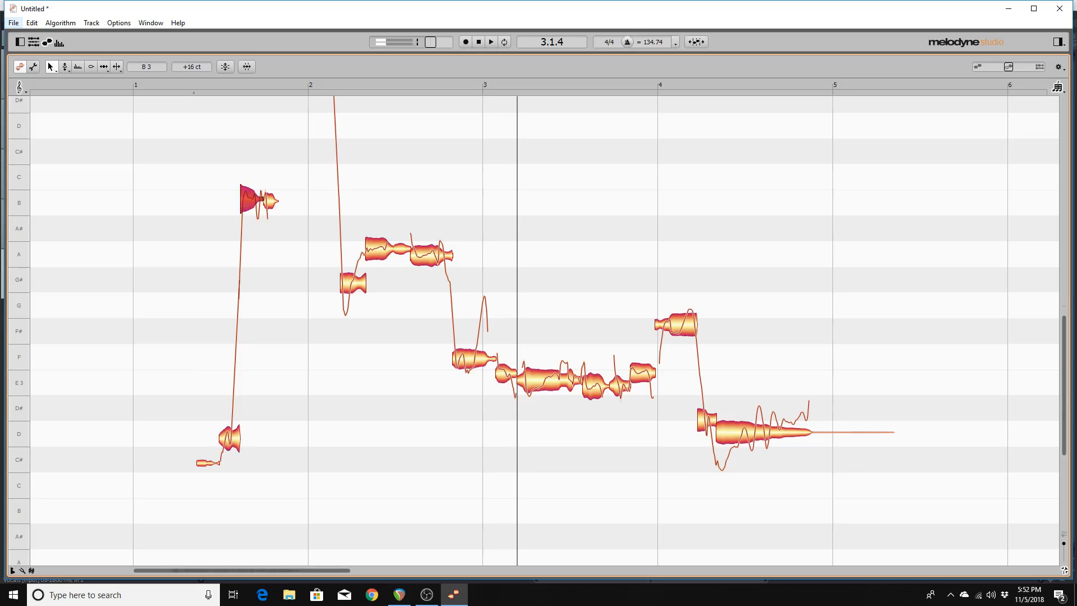
key(Left)
key(Right)
key(Right)
key(Right)
key(Right)
key(Left)
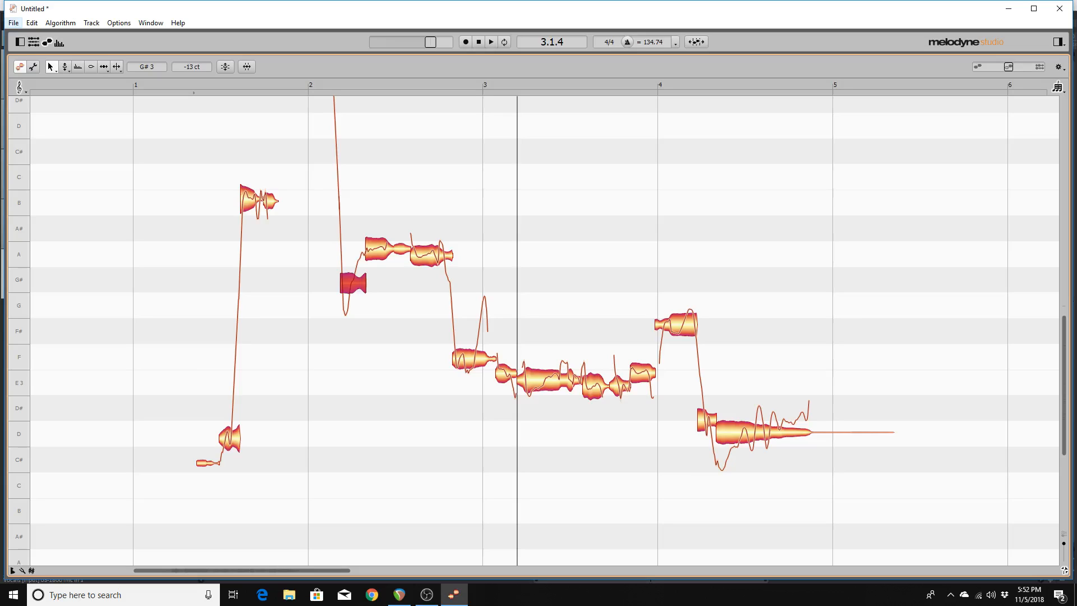
key(Up)
key(Up)
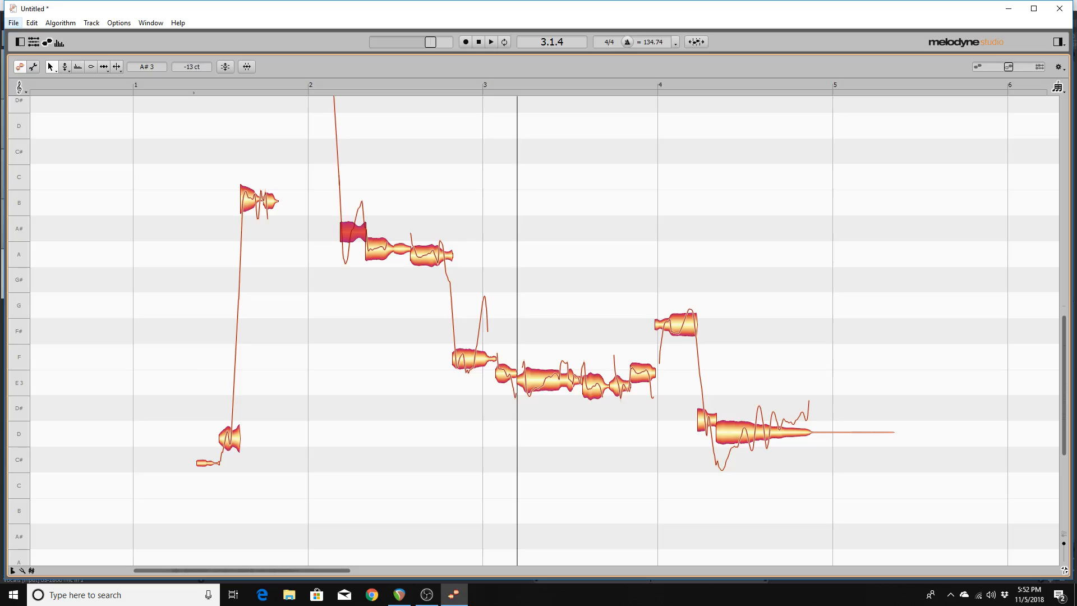
key(Up)
Step back to an earlier note and play back the raised passage.
key(Left)
key(Left)
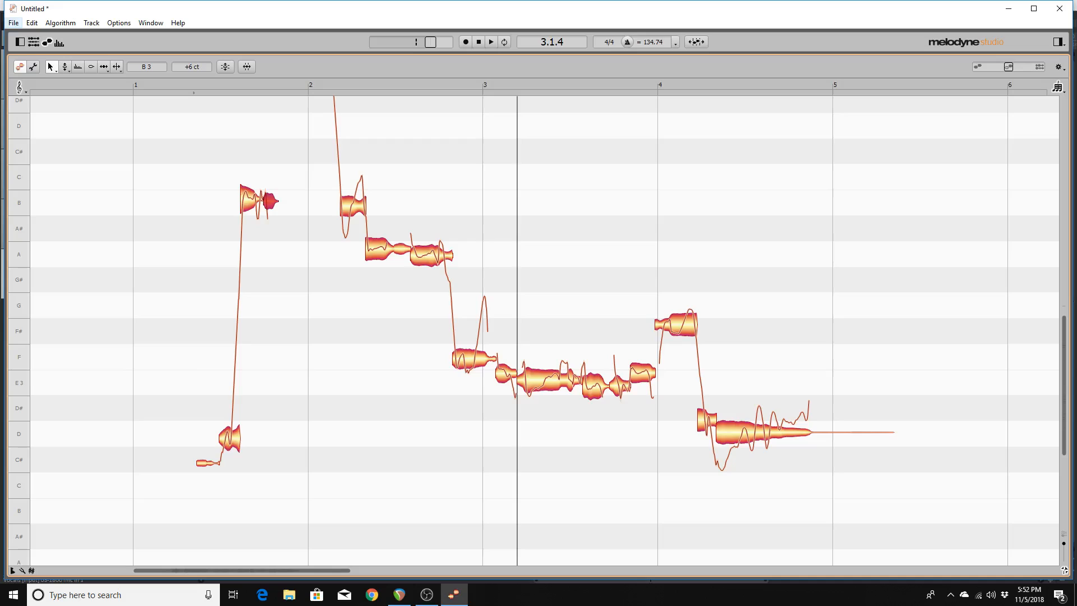
key(Left)
key(Left)
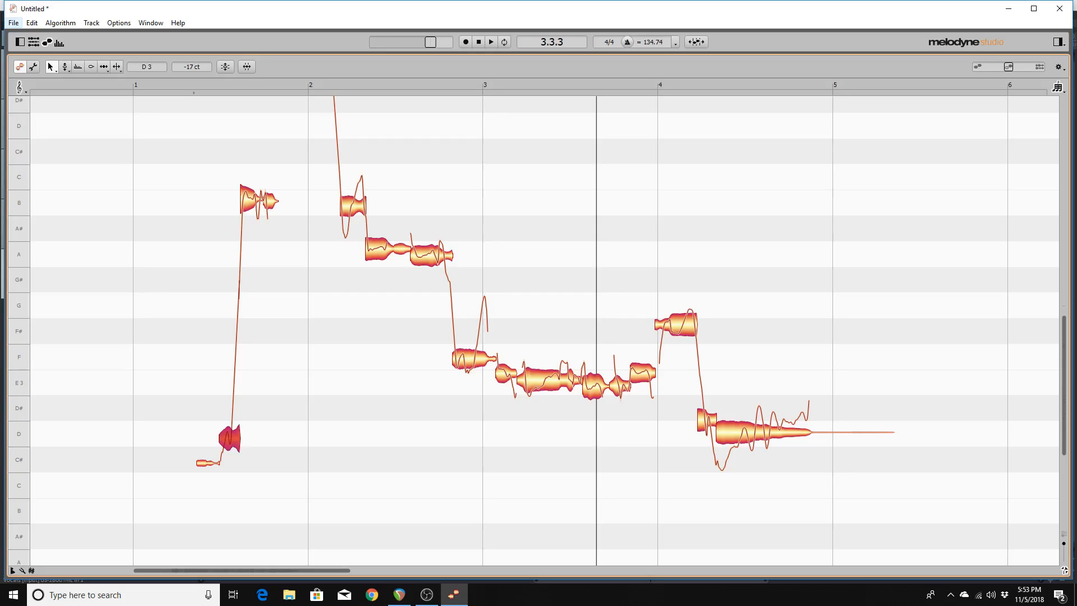
key(space)
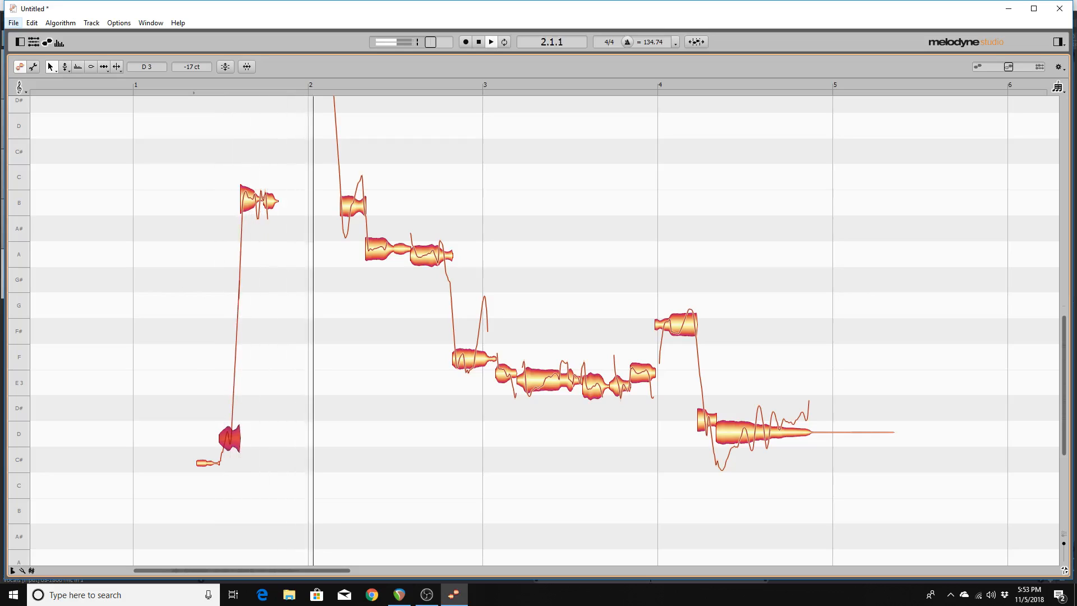
key(space)
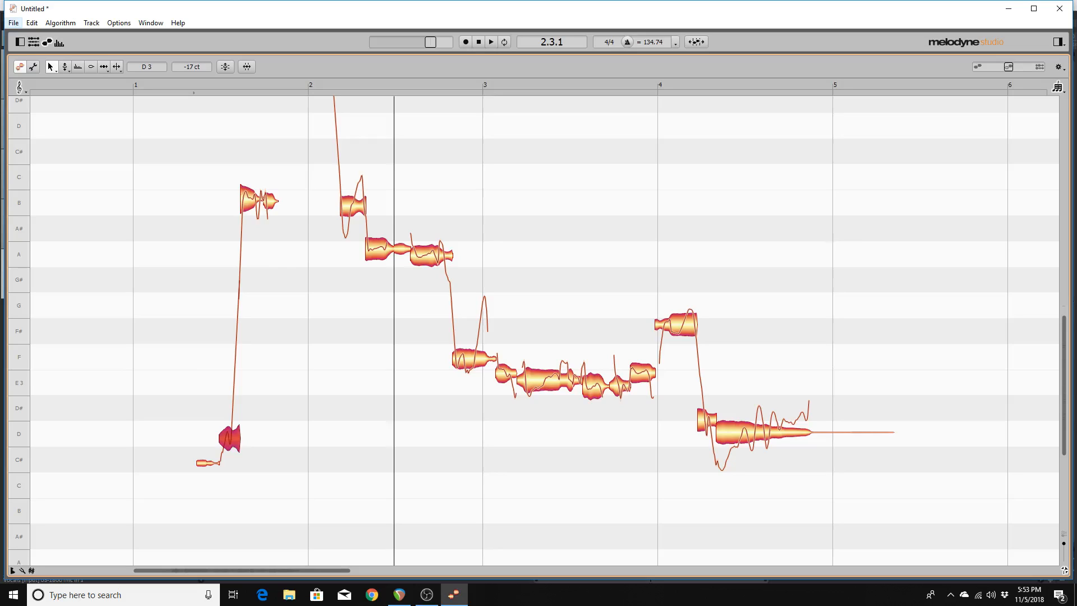
key(alt+space)
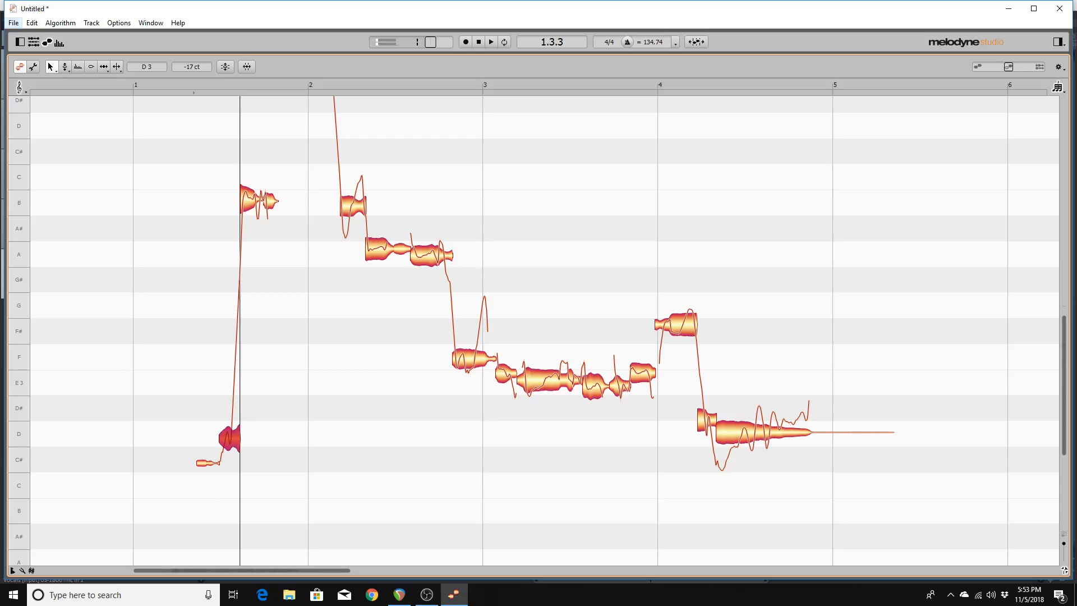
key(space)
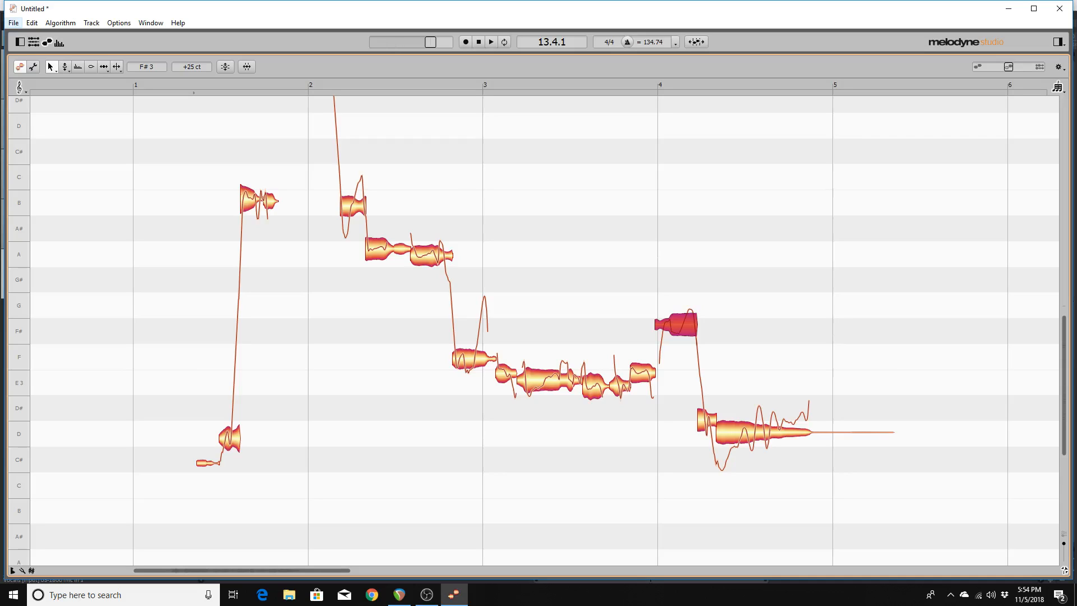
Drag the F#3 note's start earlier in two moves, then play back the retimed passage.
drag(656, 325, 648, 325)
drag(648, 324, 641, 325)
key(Left)
key(Left)
key(Left)
key(space)
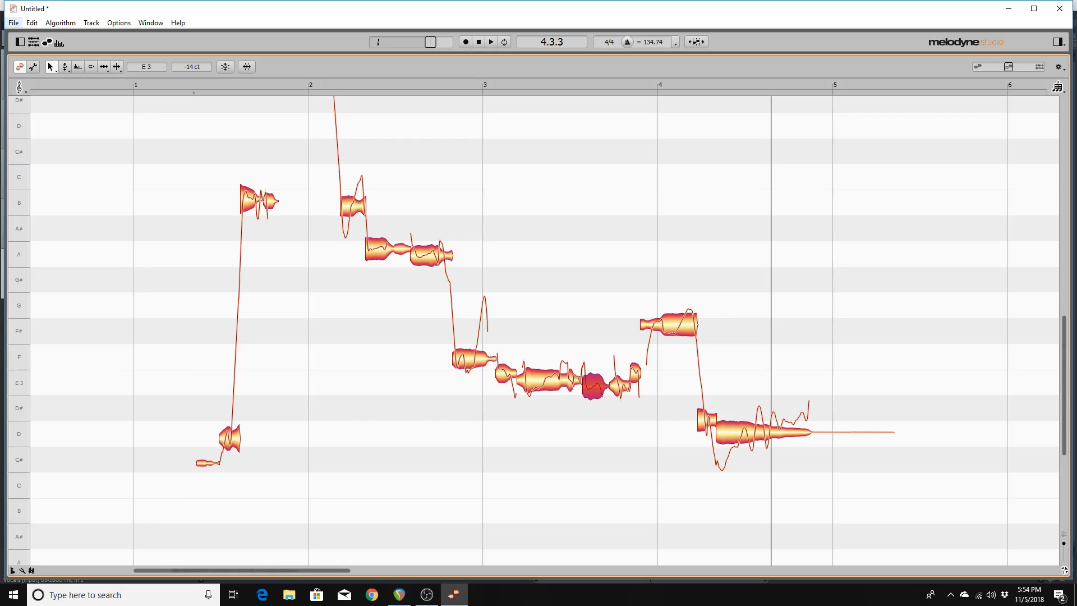
Restore the F#3 note's original start and play the phrase from the start.
key(Right)
key(Right)
key(Right)
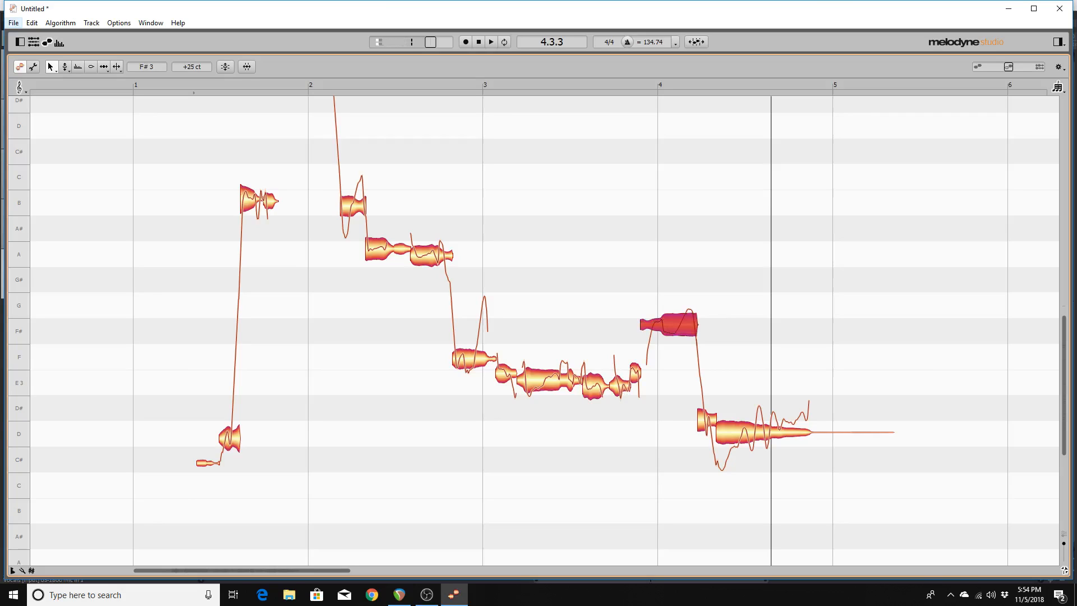
drag(641, 324, 656, 325)
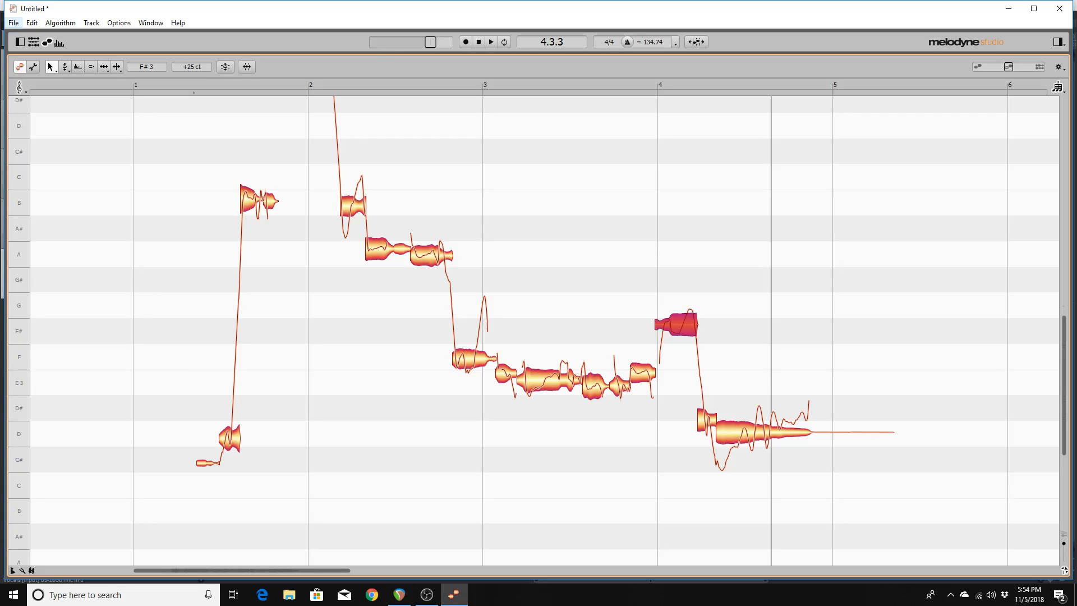
key(space)
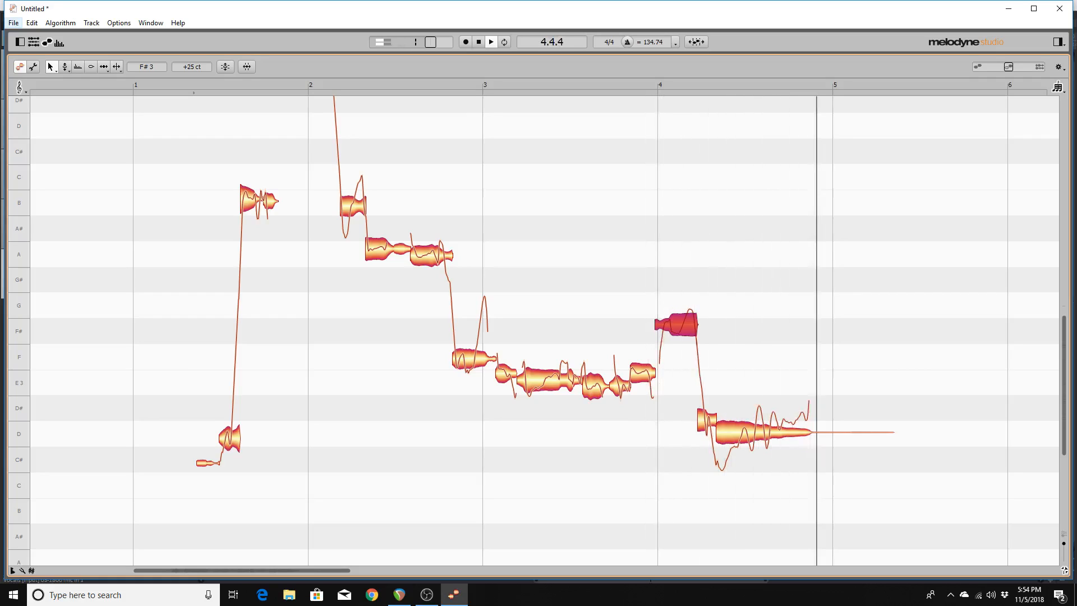
key(space)
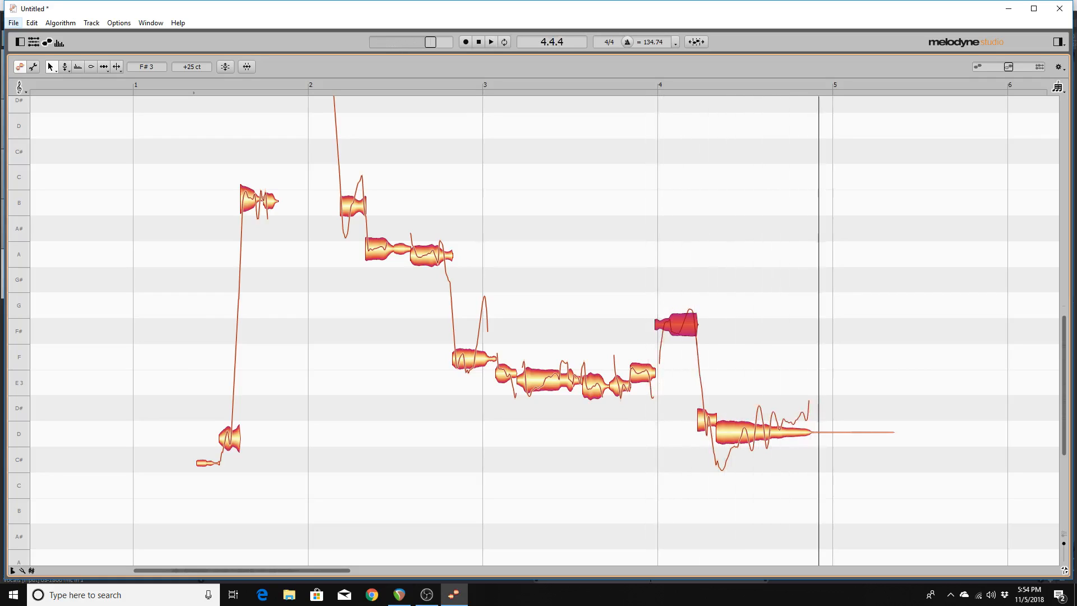
Select and audition the first short C#3 note, then switch to the Amplitude tool.
click(642, 373)
click(593, 385)
click(206, 463)
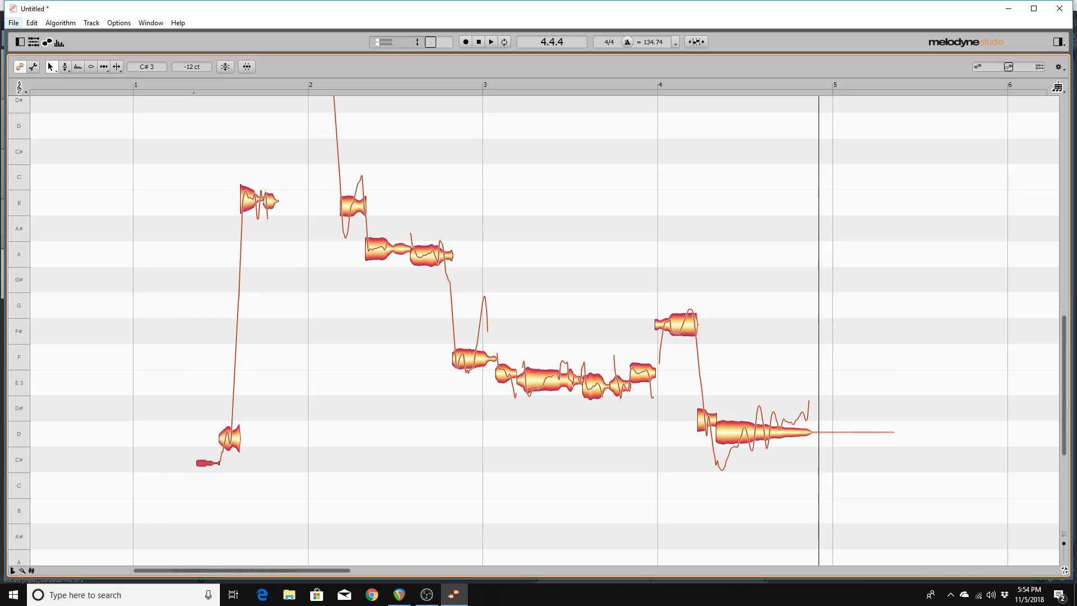
key(alt+space)
key(alt+space)
key(alt+space)
key(alt+space)
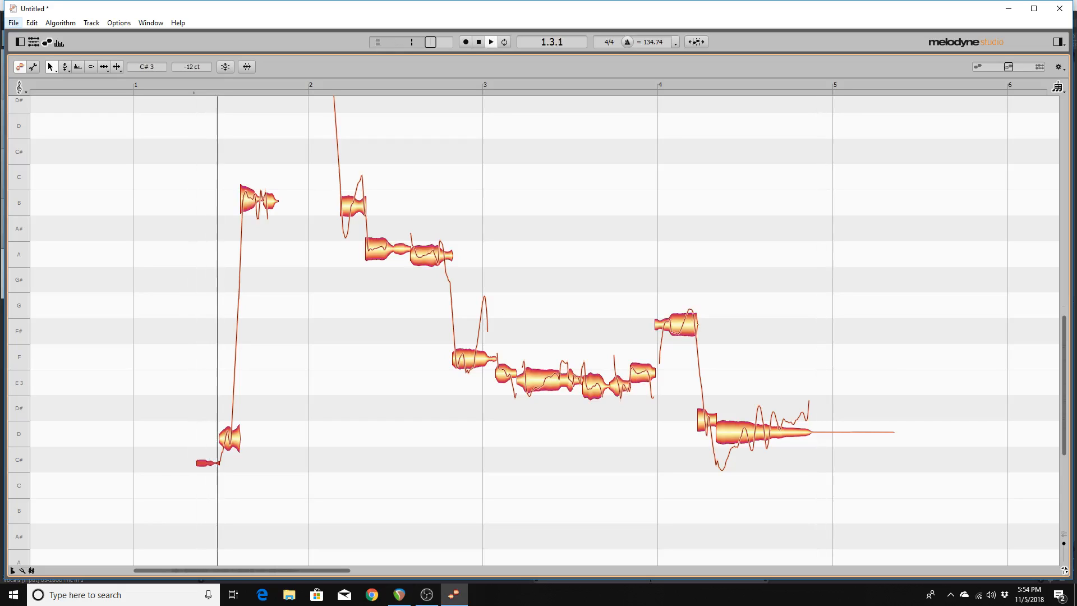
key(alt+space)
key(alt+space)
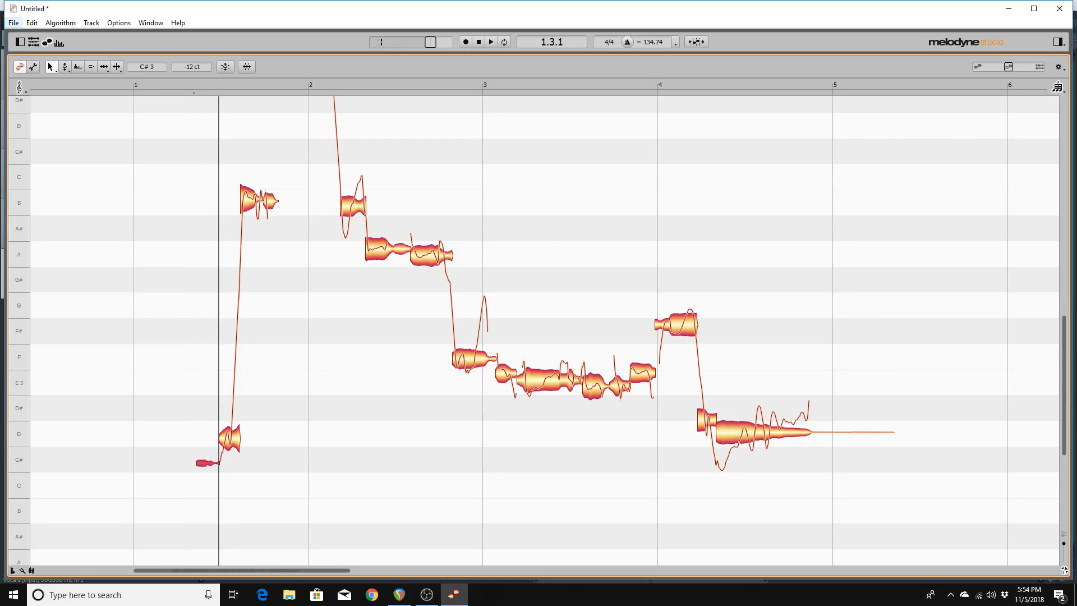
key(F4)
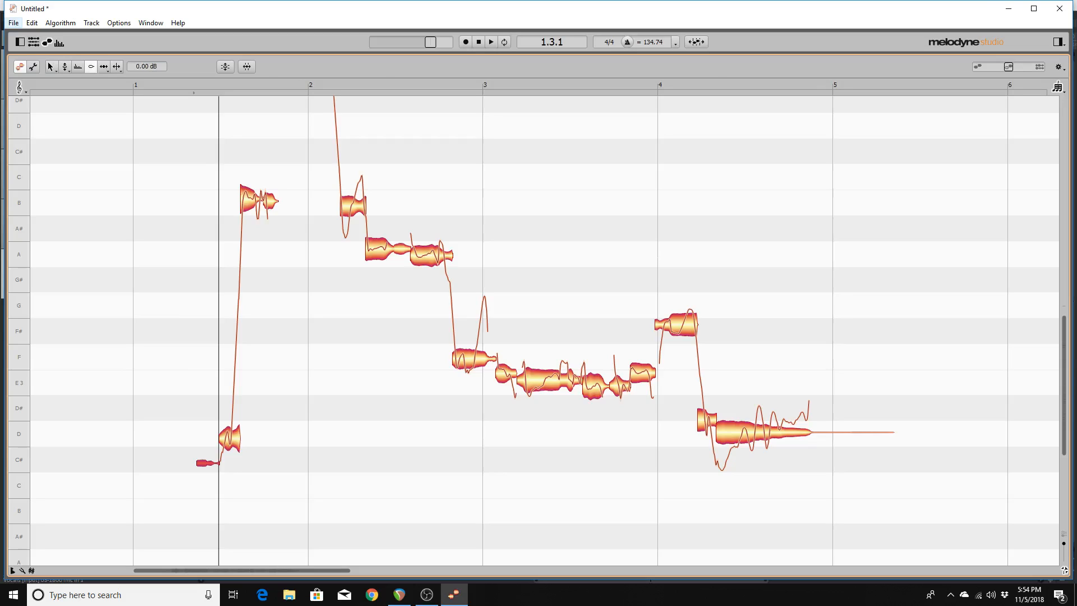
Replay the opening C#3 note, then mute it by setting its amplitude to -100.
key(alt+space)
click(147, 66)
text(-100)
key(Return)
Audition the neighbouring D note and play the phrase with the C#3 note muted.
click(230, 438)
click(210, 462)
click(211, 462)
key(space)
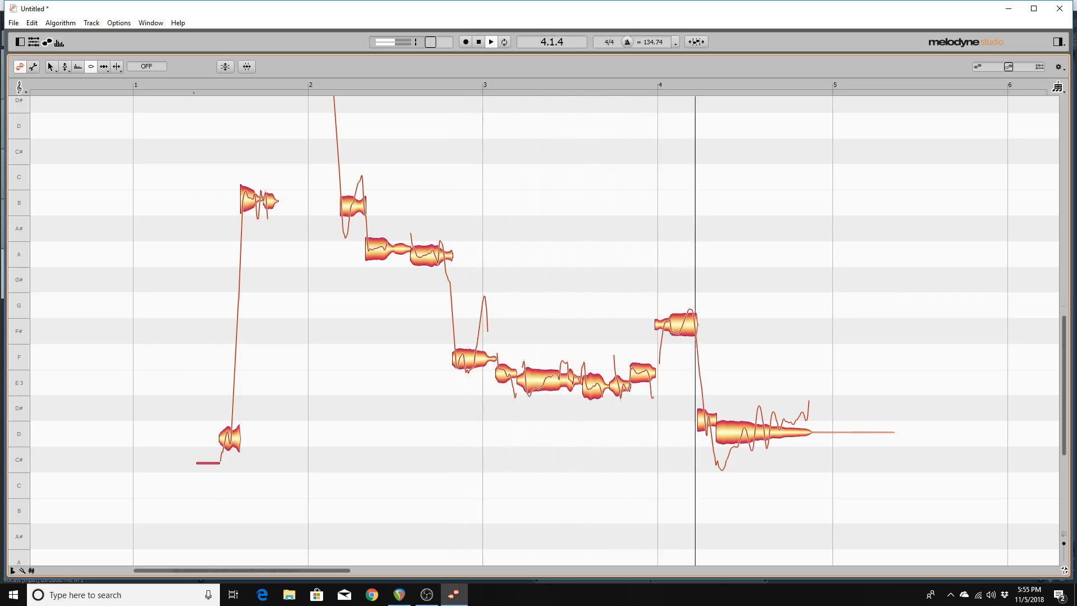
key(space)
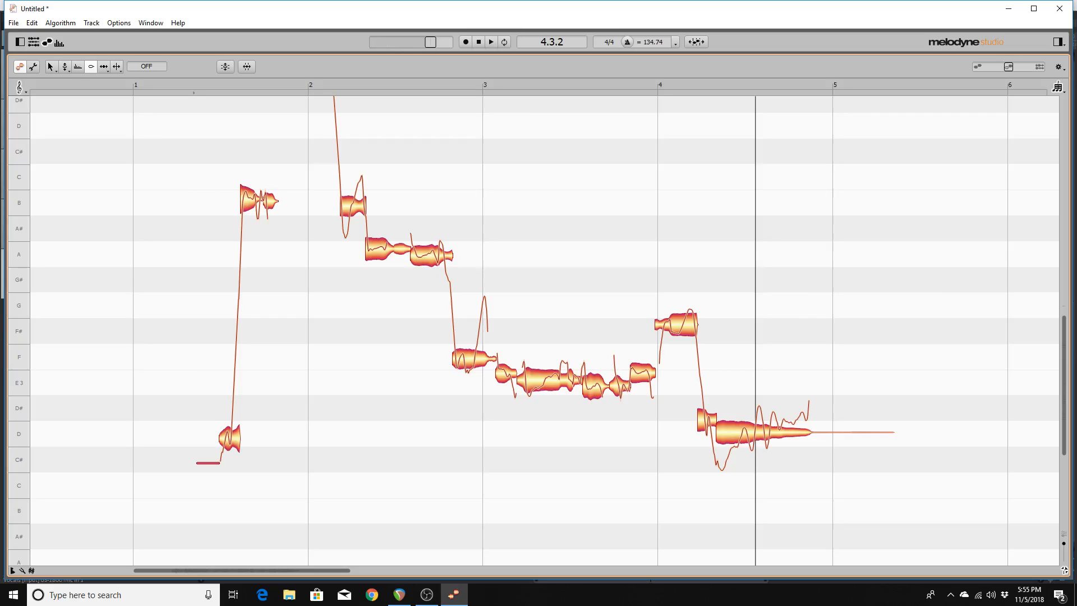
key(F5)
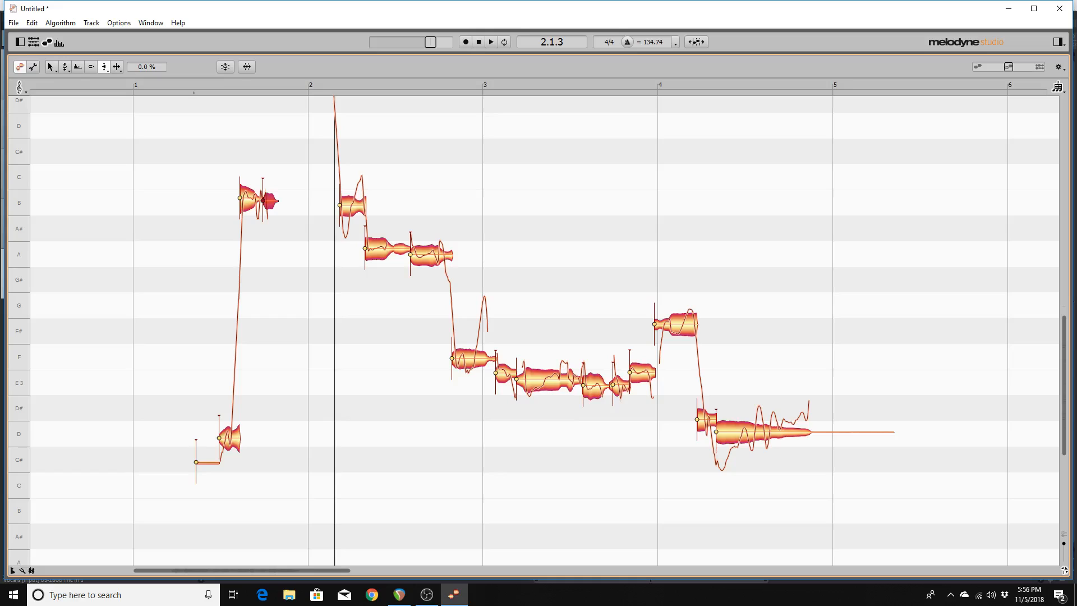
Set the note's correction amount to -2 % and play back the edited passage.
key(space)
key(space)
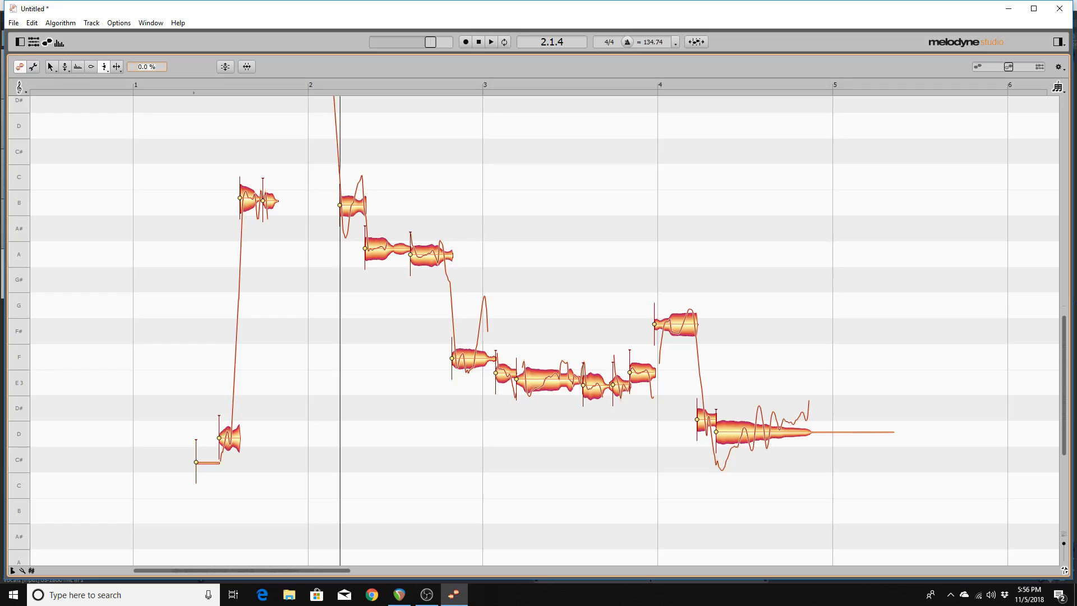
text(-2)
key(Return)
key(space)
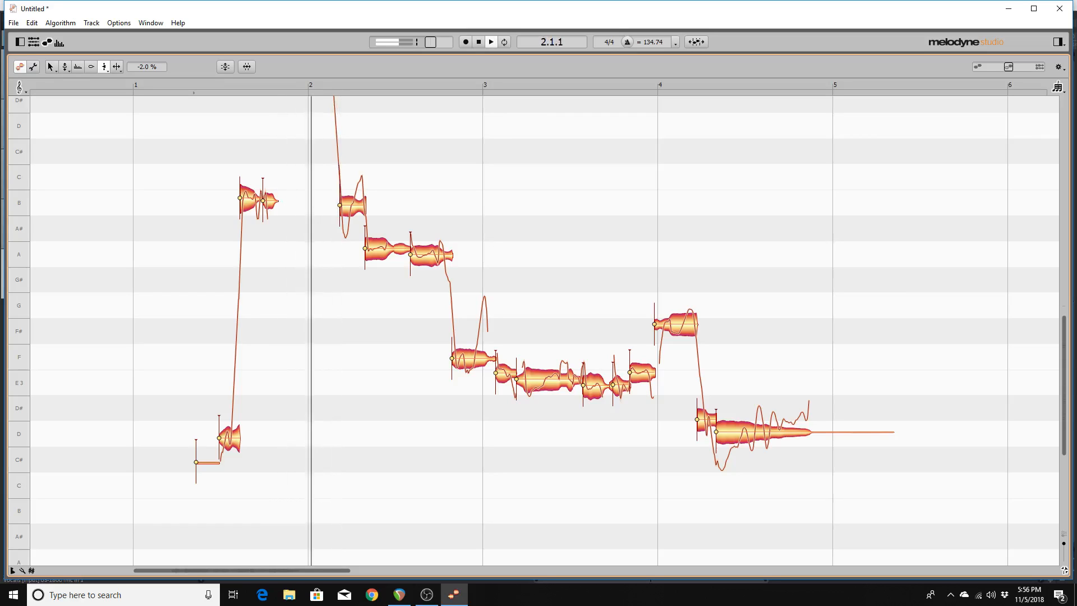
key(space)
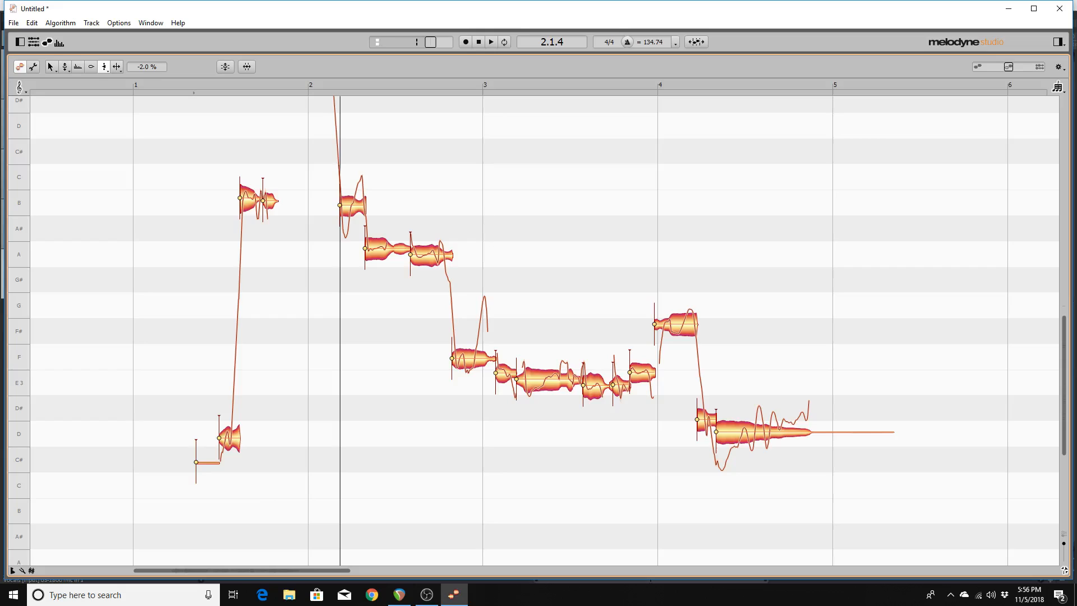
Change the correction amount to -10 % and audition the note twice.
text(-10)
key(Return)
key(space)
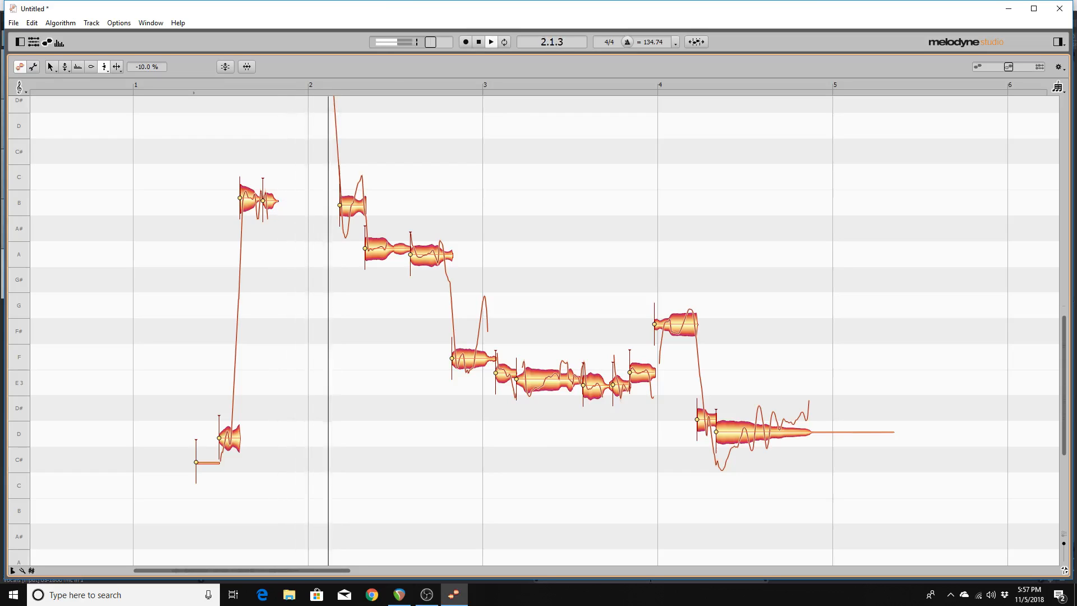
key(space)
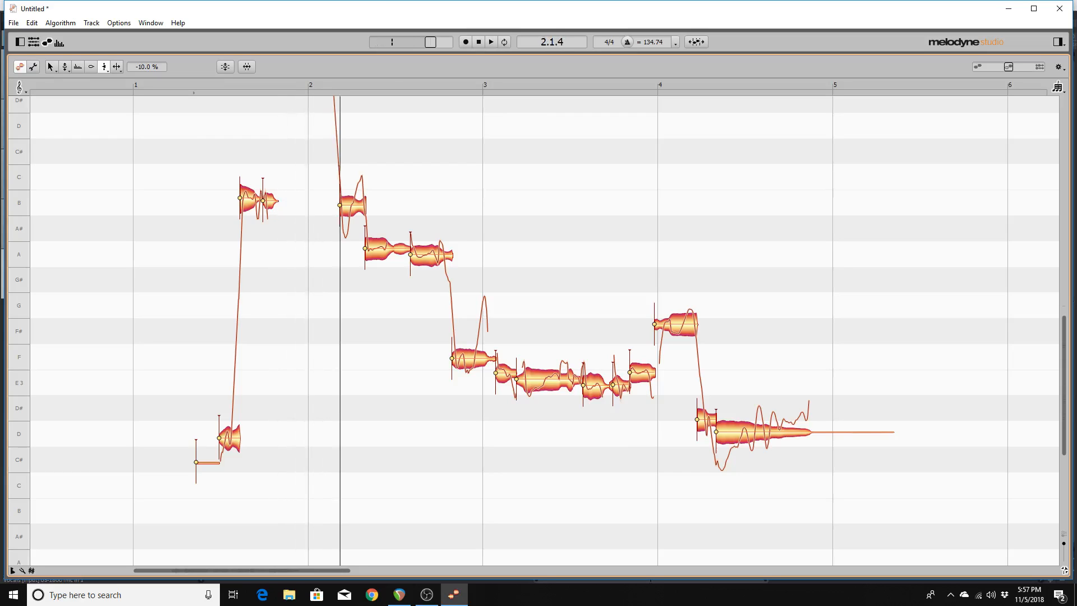
Apply a -50 % correction amount to the note and audition it.
double_click(147, 67)
text(-50)
key(Return)
key(alt+space)
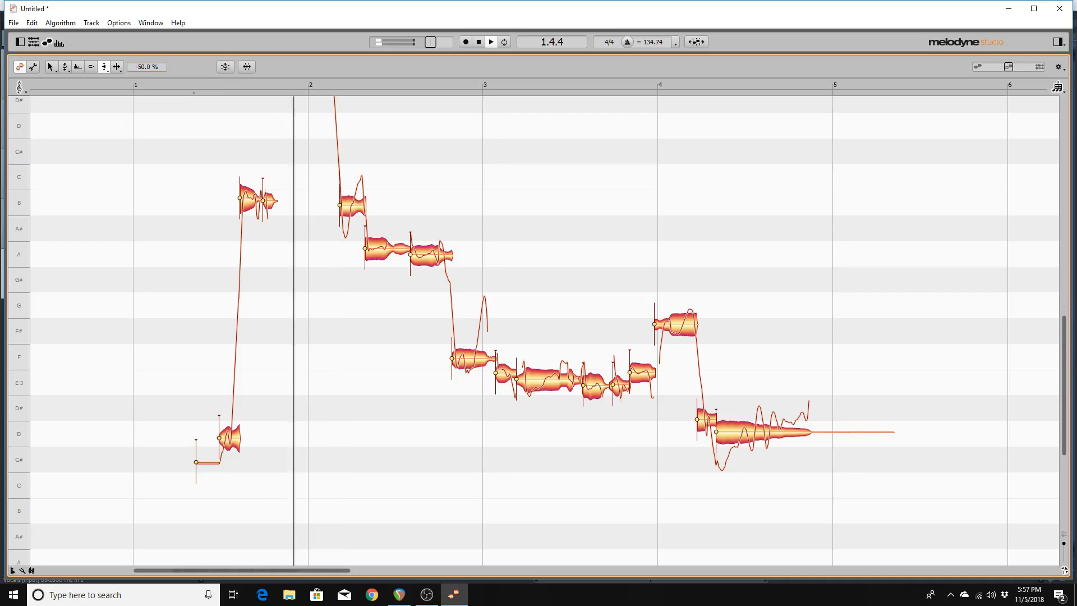
key(alt+space)
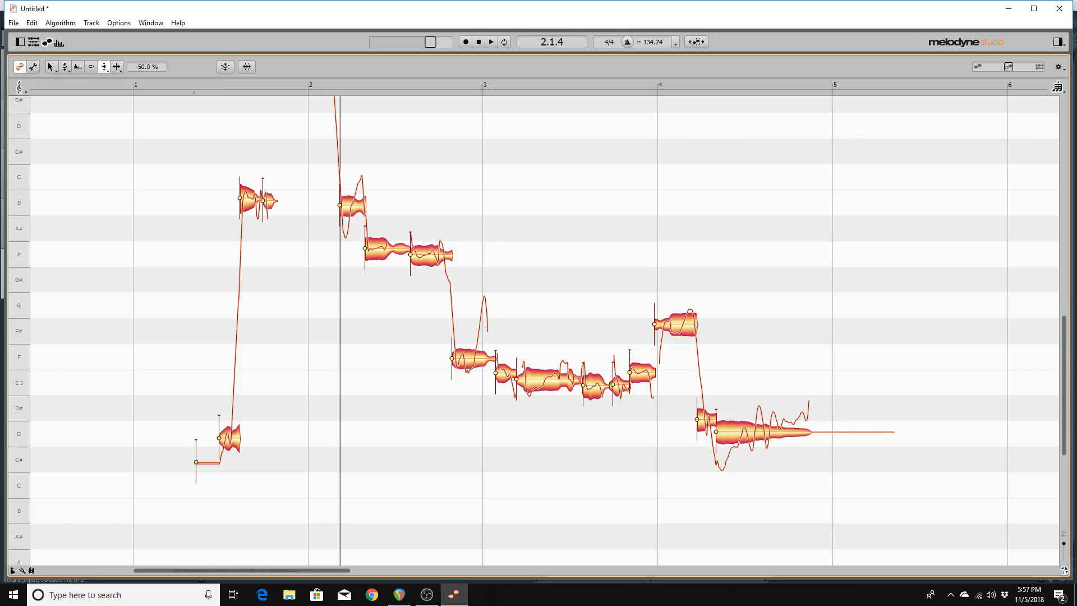
Apply a 50 % correction amount and replay the note to compare.
double_click(146, 67)
text(50)
key(Return)
key(alt+space)
key(alt+space)
key(alt+space)
key(alt+space)
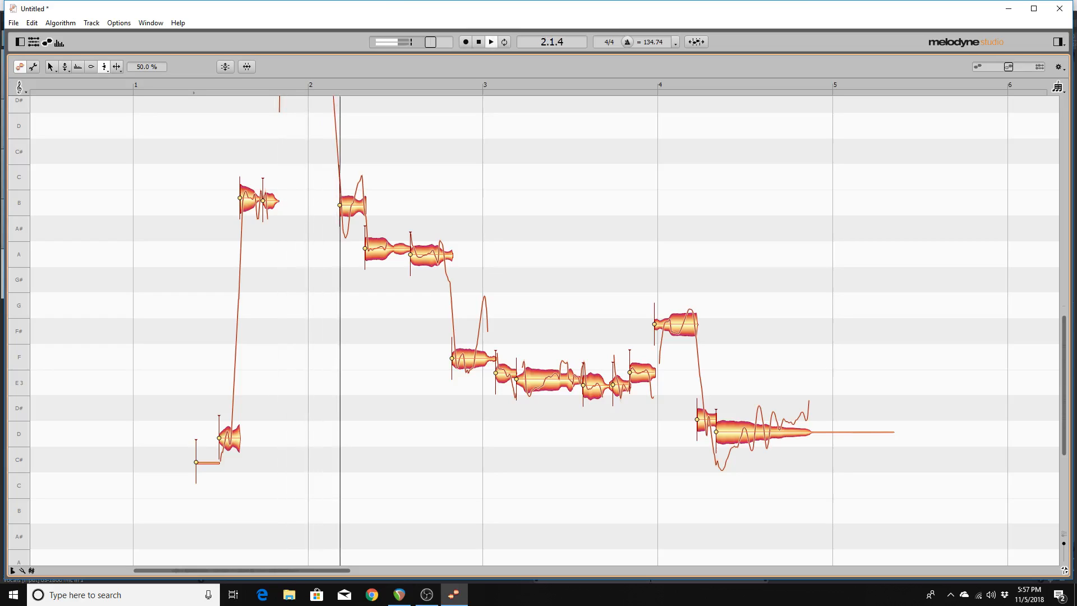
key(alt+space)
Apply a 100 % correction amount and play the phrase from its first note.
key(alt+space)
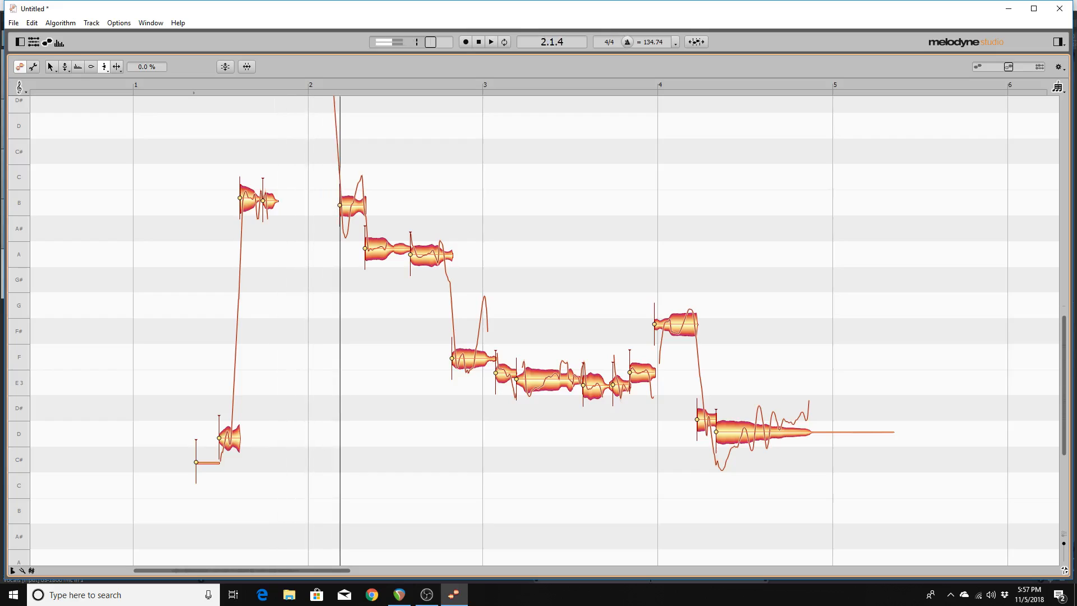
double_click(147, 67)
text(100)
key(Return)
key(alt+space)
key(alt+space)
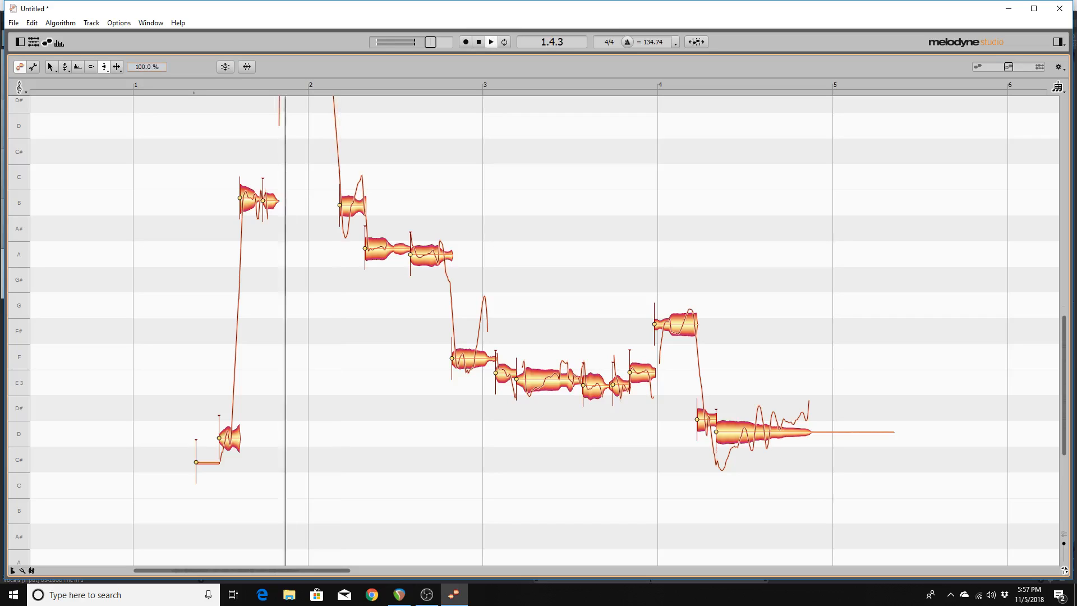
key(alt+space)
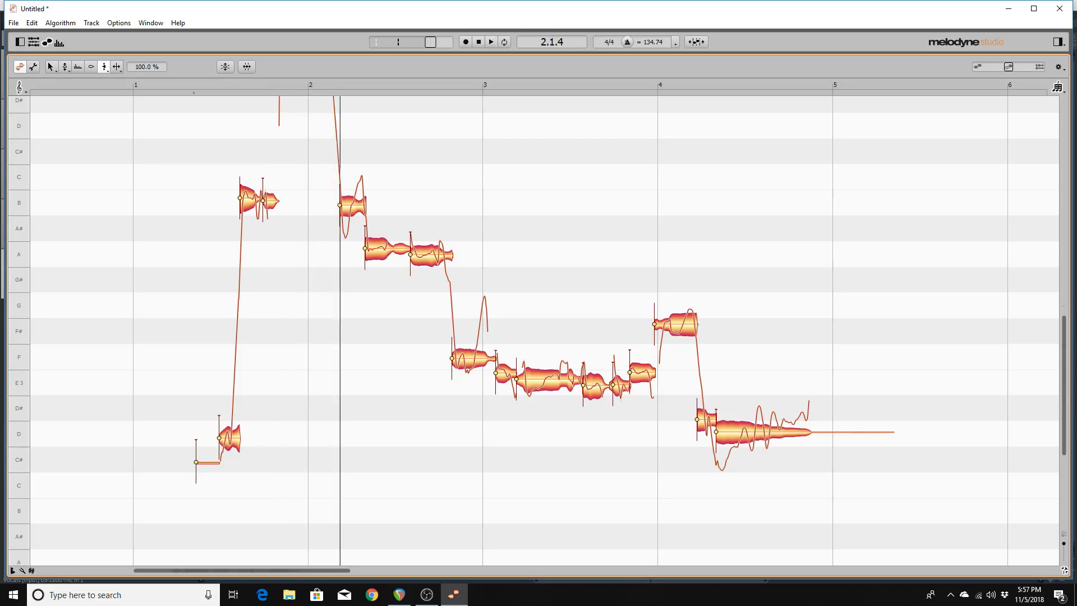
key(alt+space)
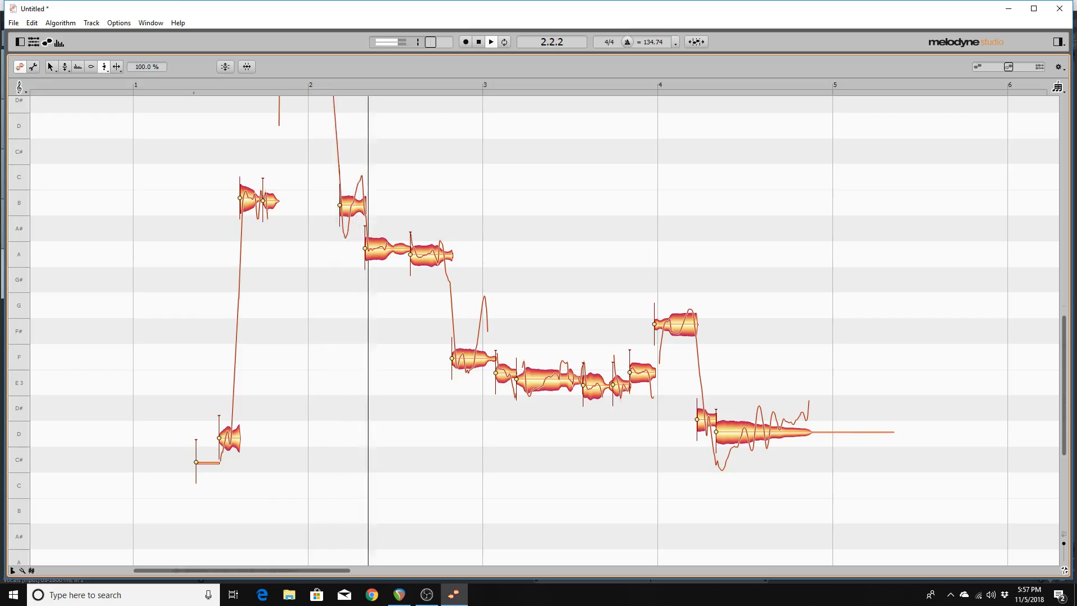
key(alt+space)
key(space)
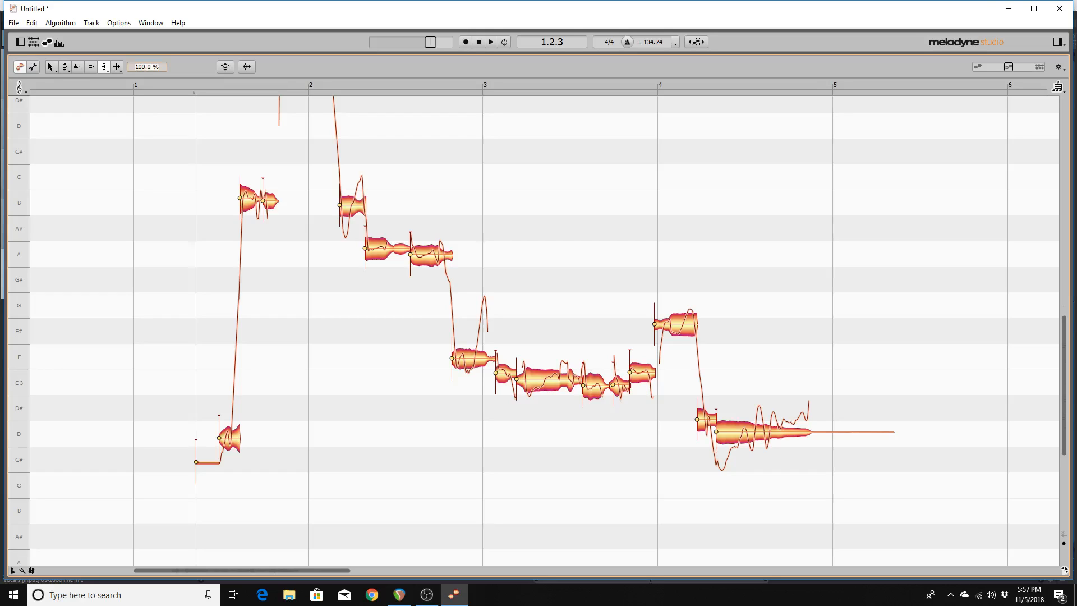
key(space)
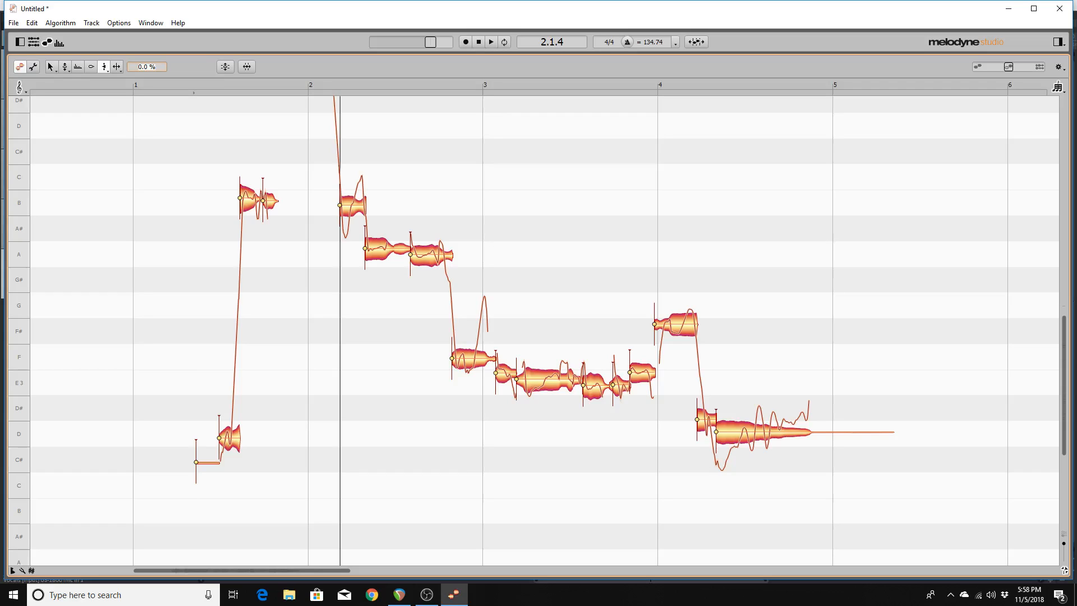
Apply 10 % correction, step to the long E note and audition the E notes.
text(10)
key(Return)
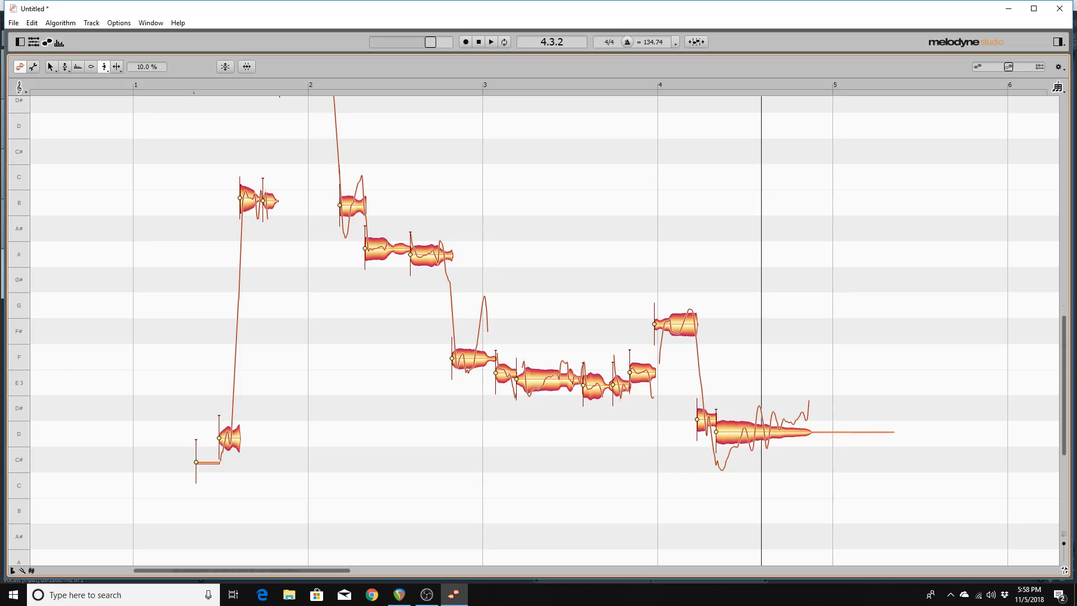
key(Right)
key(Right)
key(Right)
key(Right)
key(Right)
key(Right)
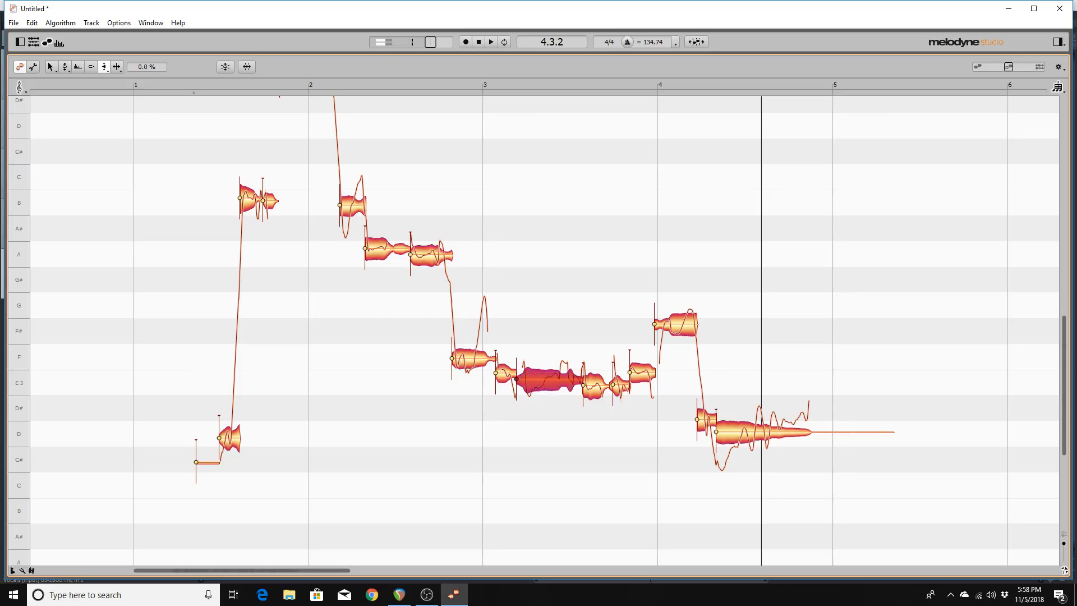
key(space)
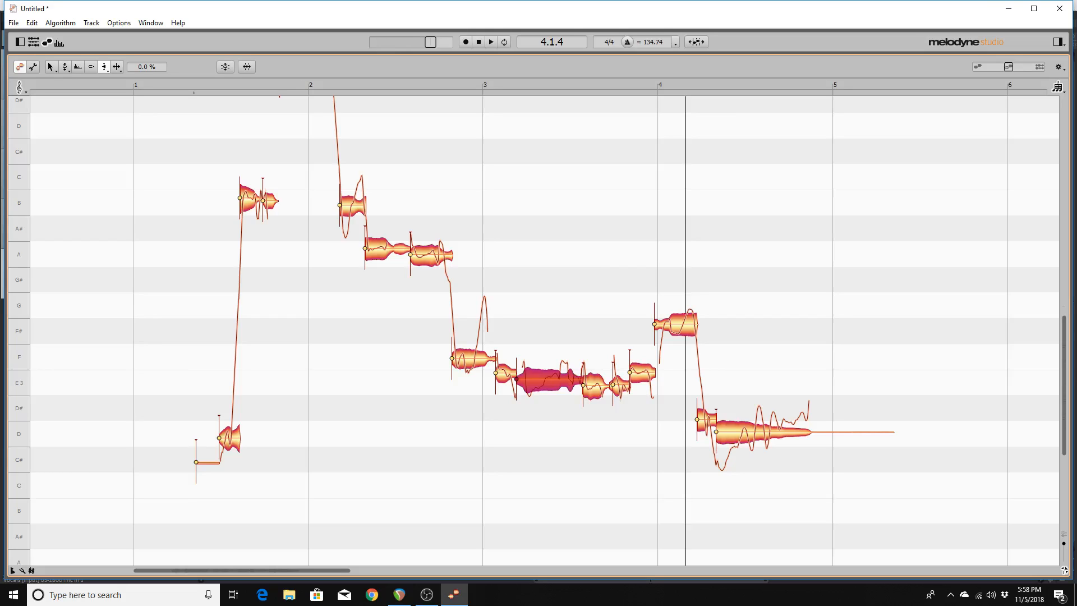
key(Left)
key(space)
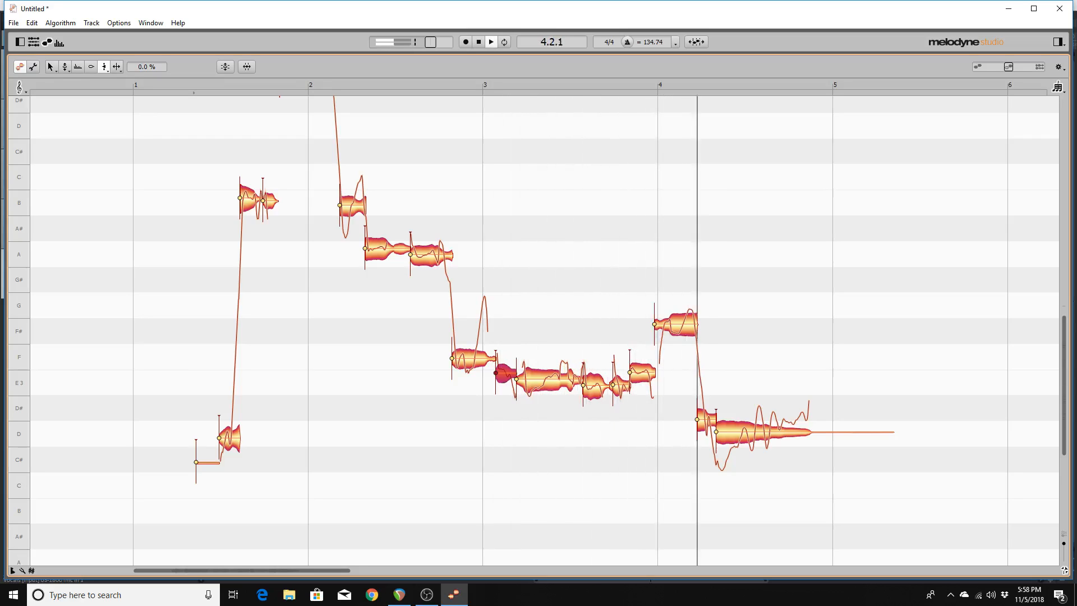
key(space)
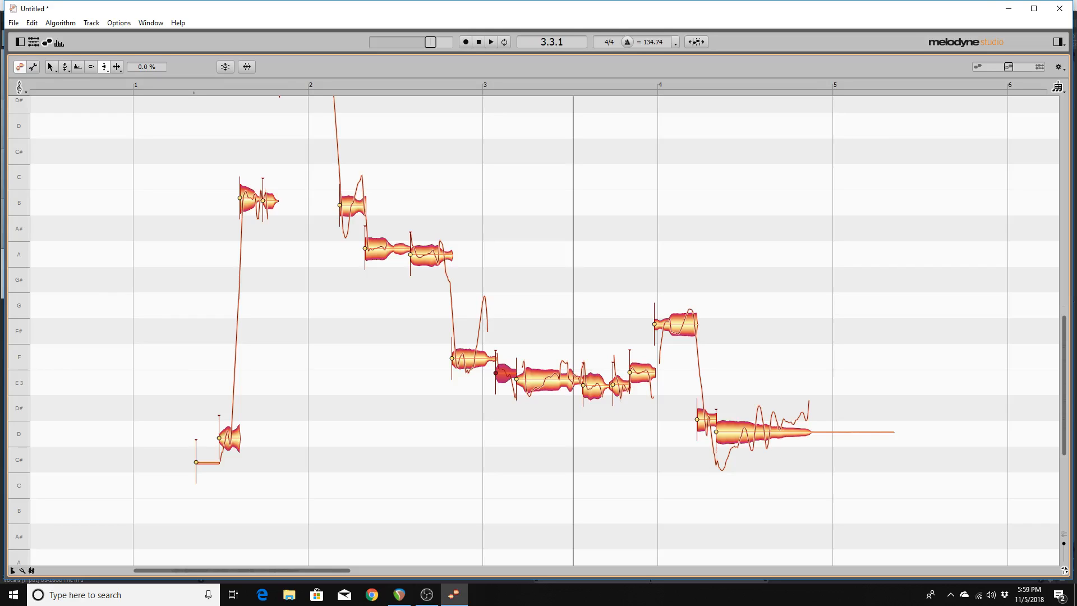
key(Left)
key(Left)
key(Left)
key(Left)
key(Left)
key(Left)
key(Left)
key(Left)
key(Left)
Open File > Export to show the WAV, 48.000 kHz, 24-bit linear settings.
key(alt+f)
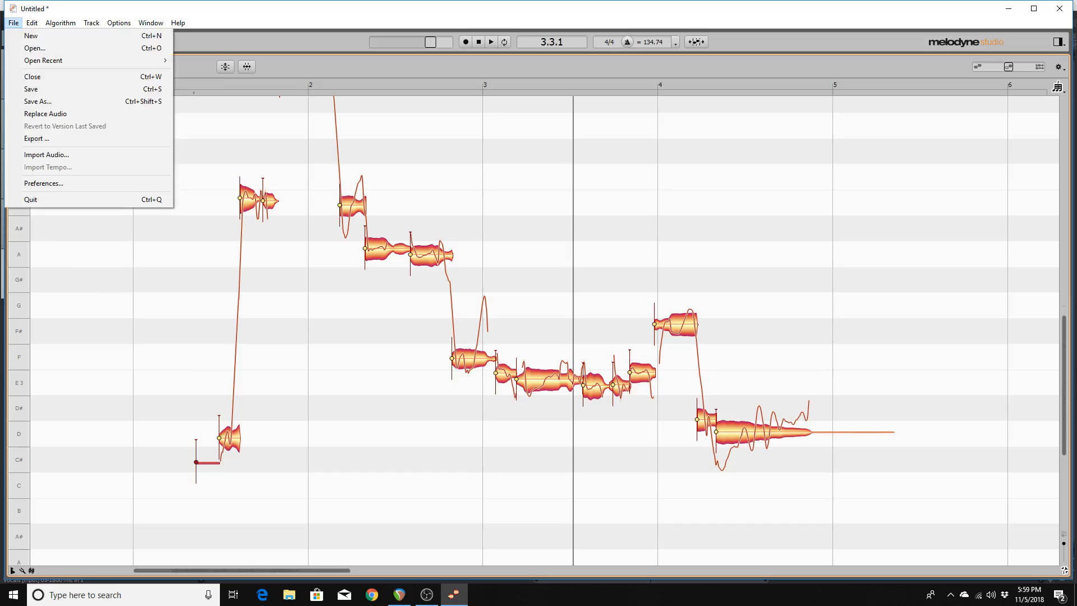
key(e)
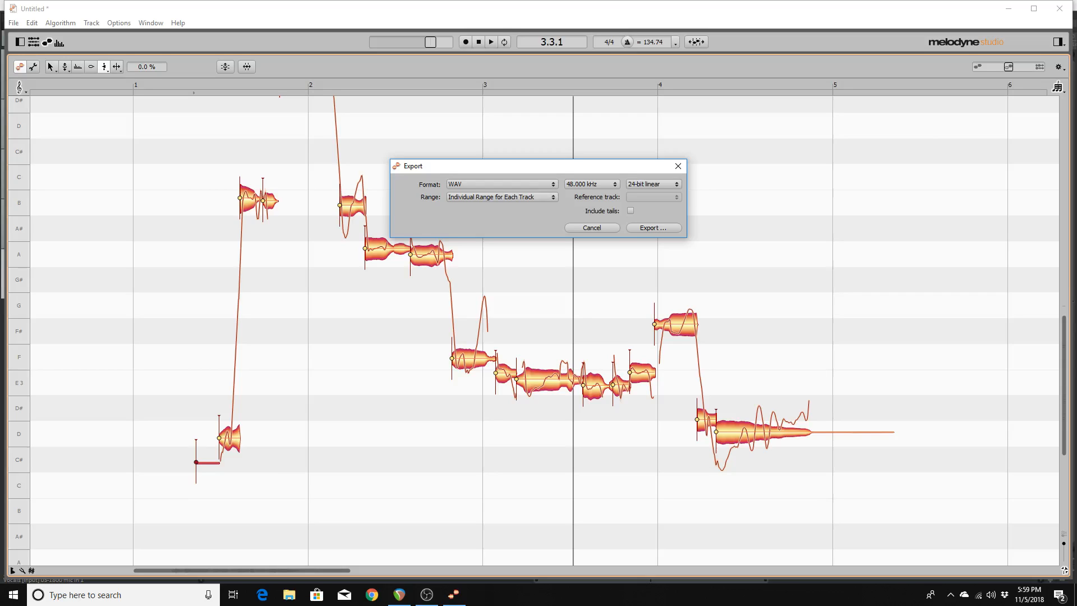
Choose the demo song\Audio folder under Reaper Projects as the export destination.
click(653, 227)
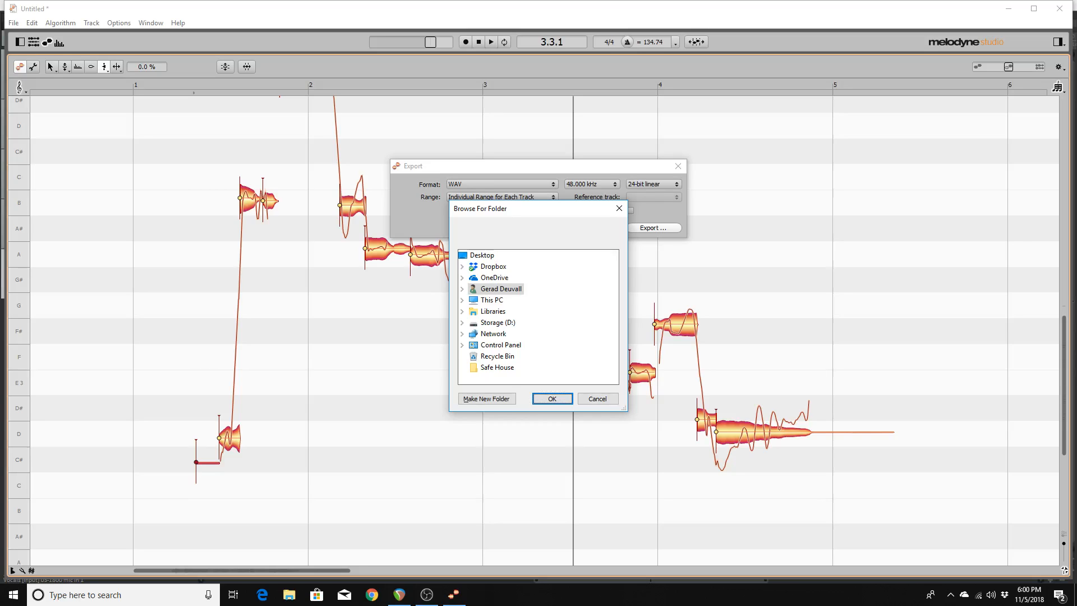
key(shift+Tab)
key(Tab)
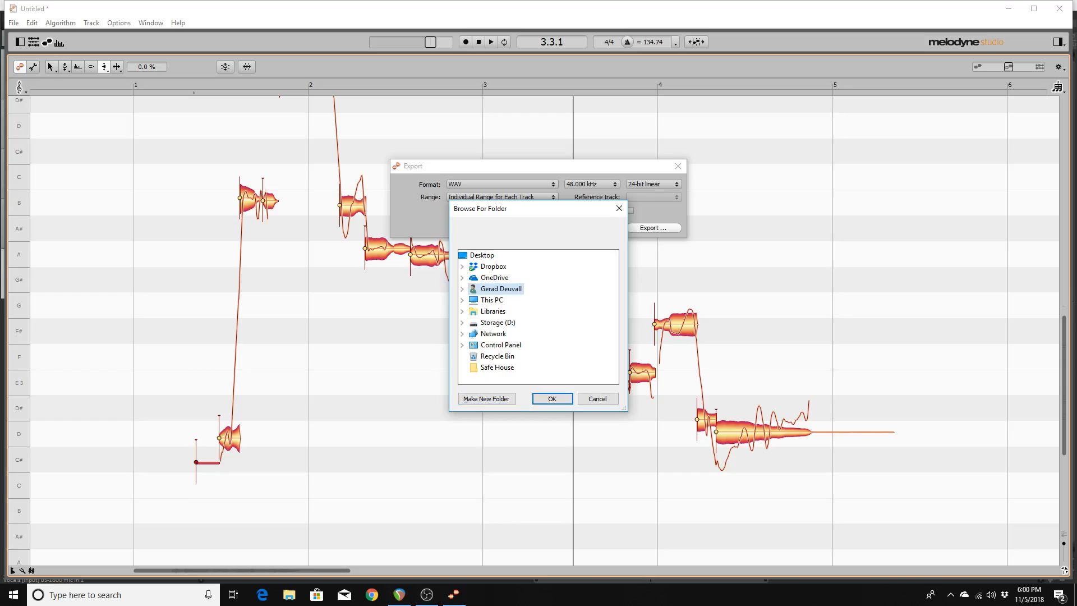
key(Down)
key(Down)
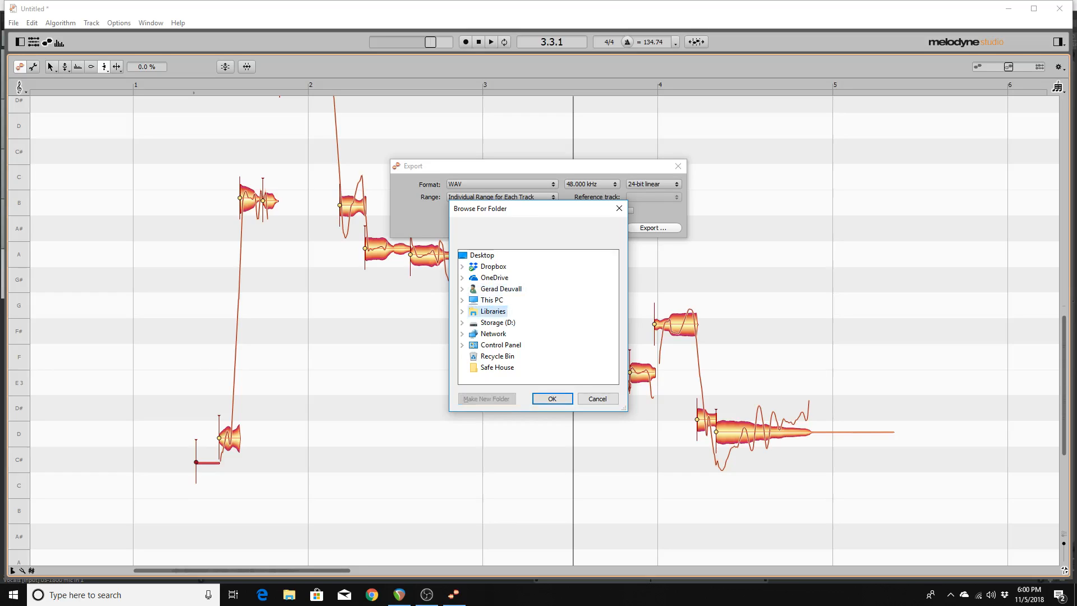
key(Down)
key(Down)
key(Down)
key(Down)
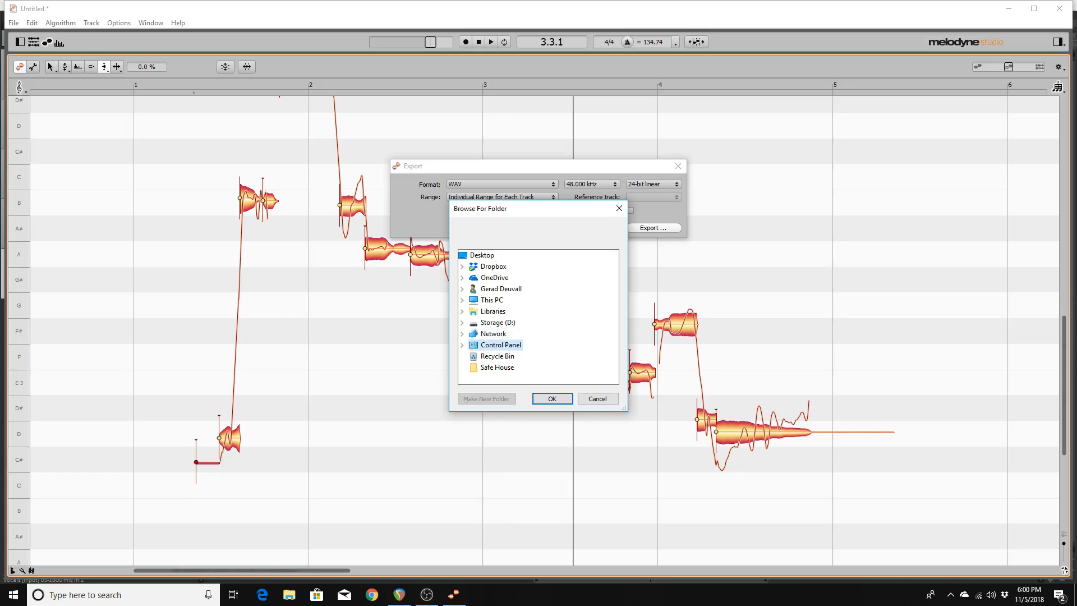
key(Down)
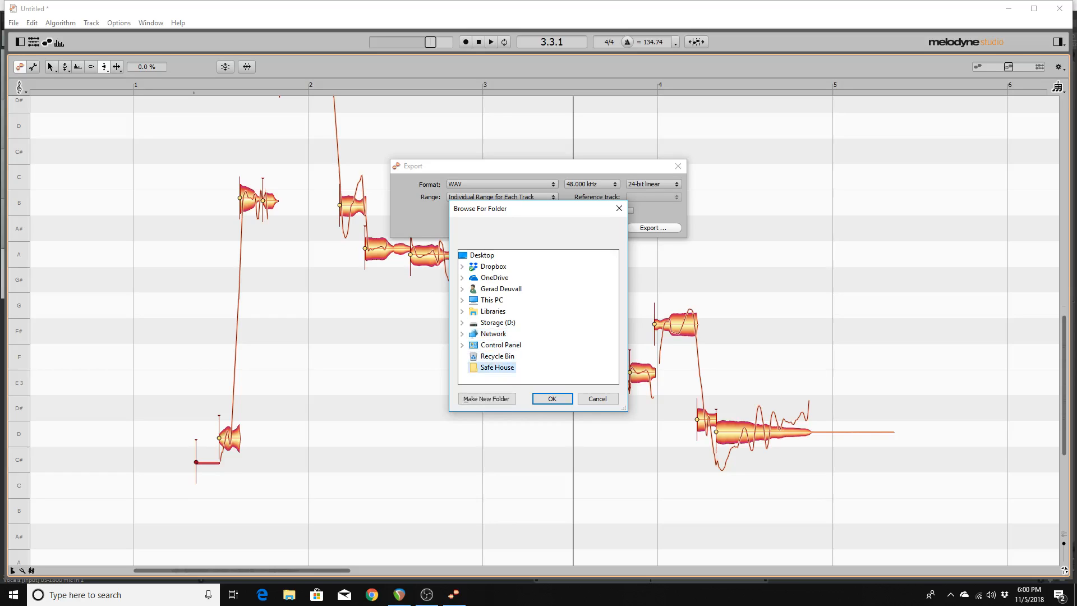
key(Up)
key(Up)
key(Up)
key(Up)
key(Up)
key(Up)
key(Up)
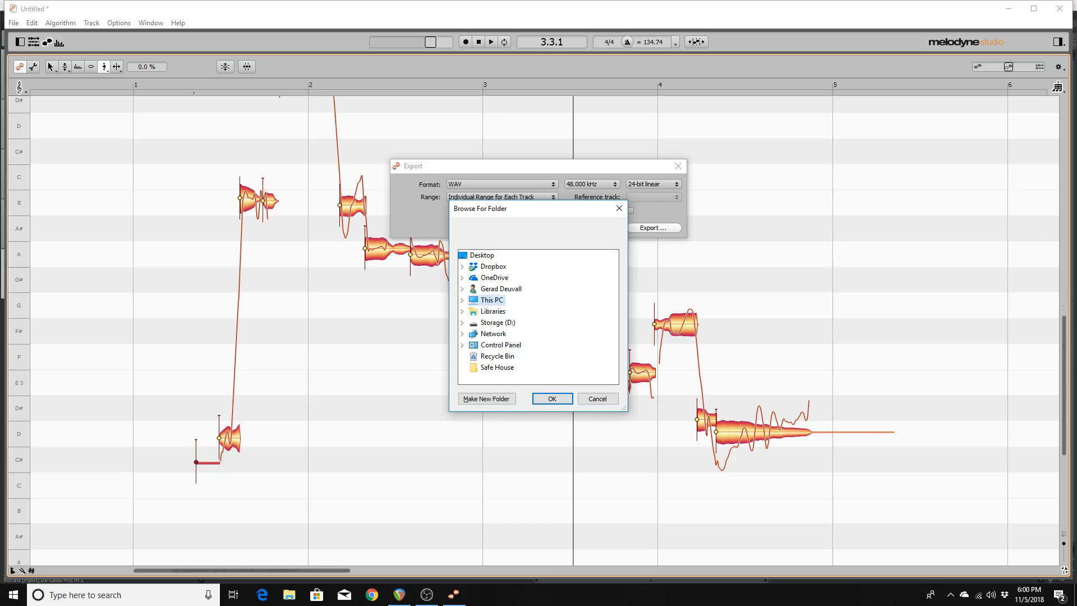
key(Down)
key(Right)
key(Right)
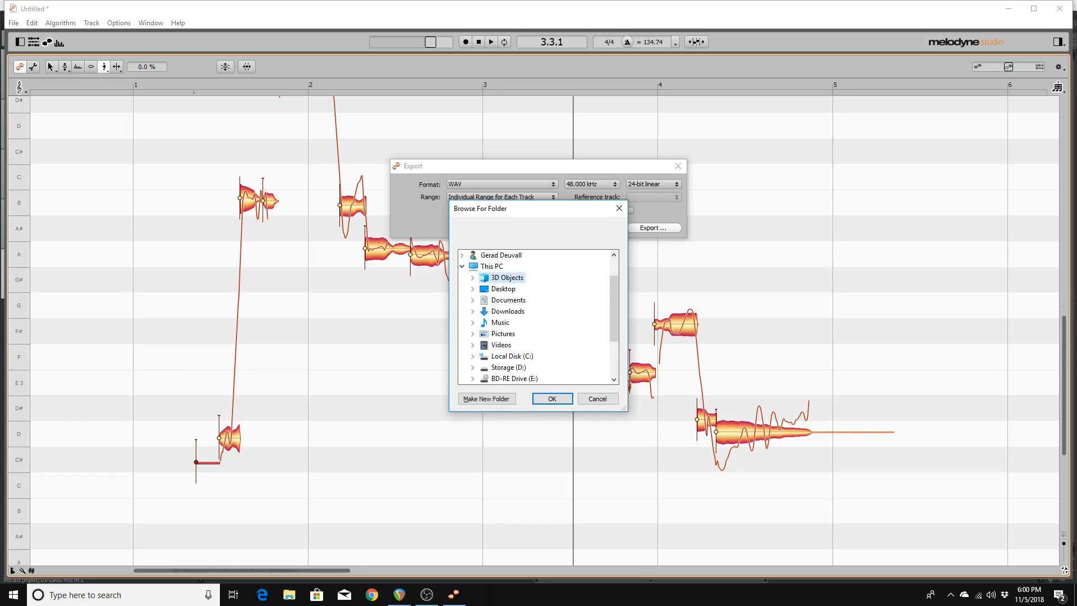
key(Down)
key(Down)
key(Down)
key(Down)
key(Down)
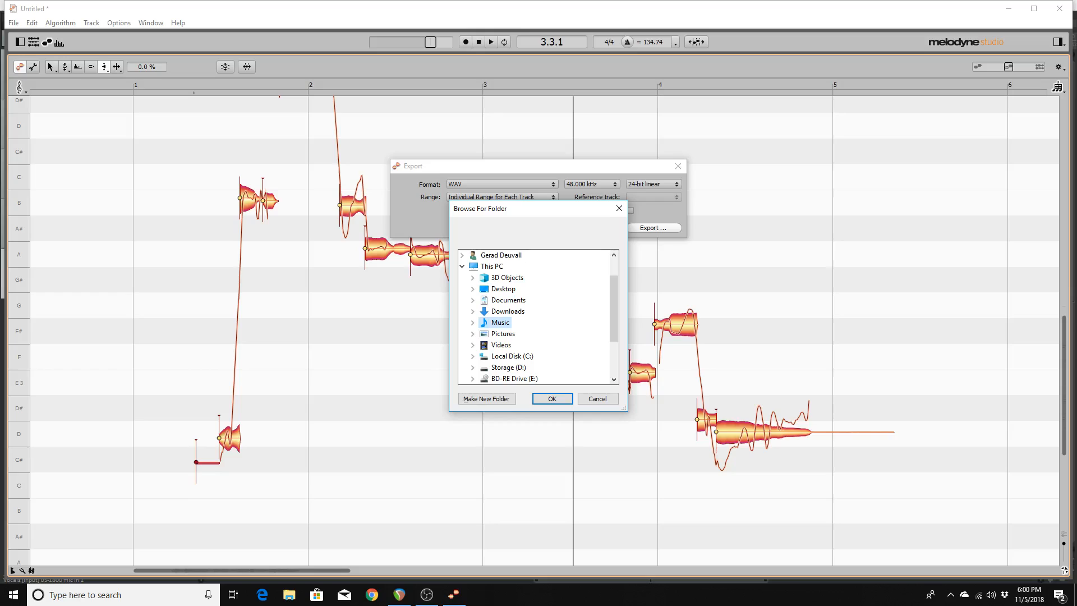
key(Down)
key(Down)
key(Right)
key(Right)
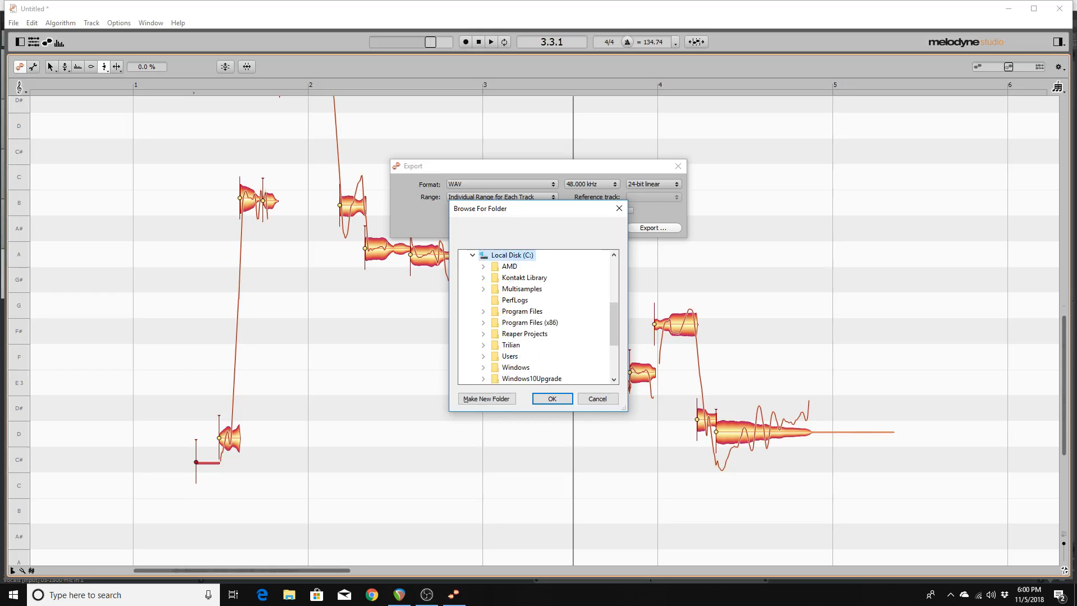
key(Down)
key(Down)
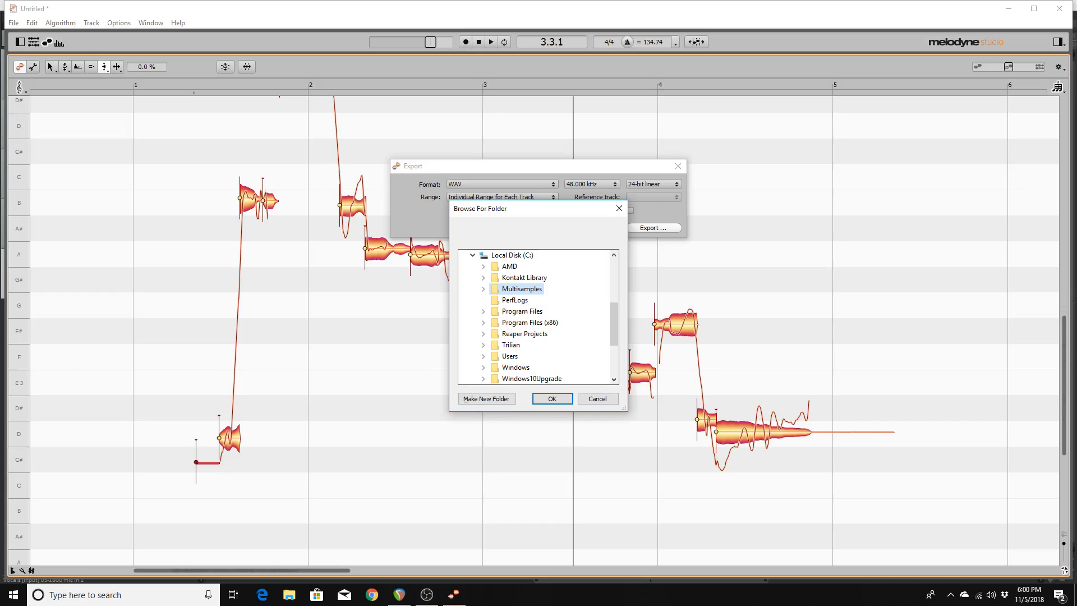
key(Down)
key(Down)
key(Down)
key(Down)
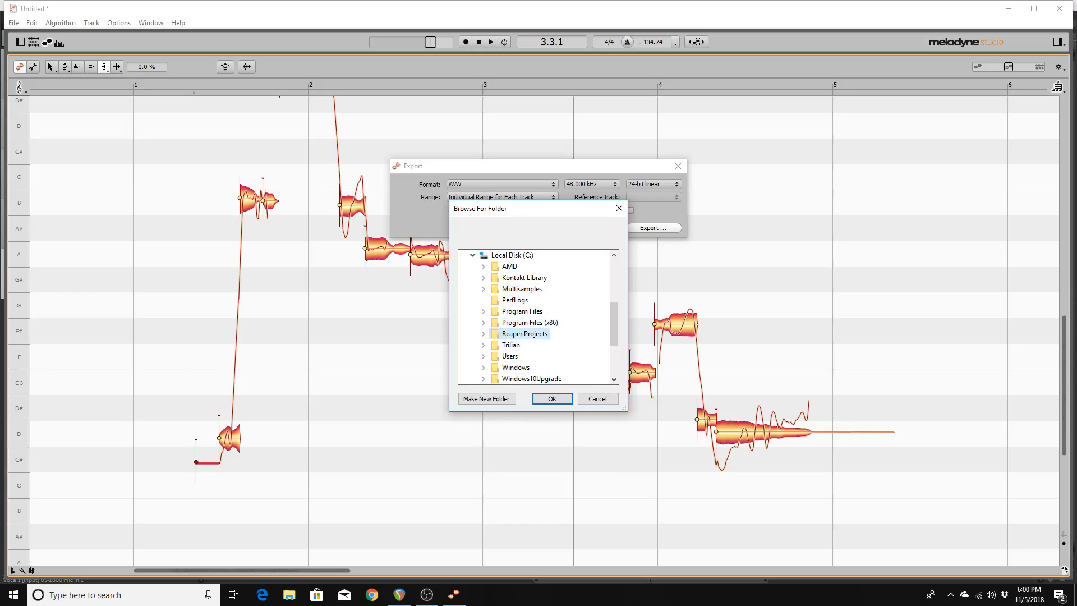
key(Right)
key(Right)
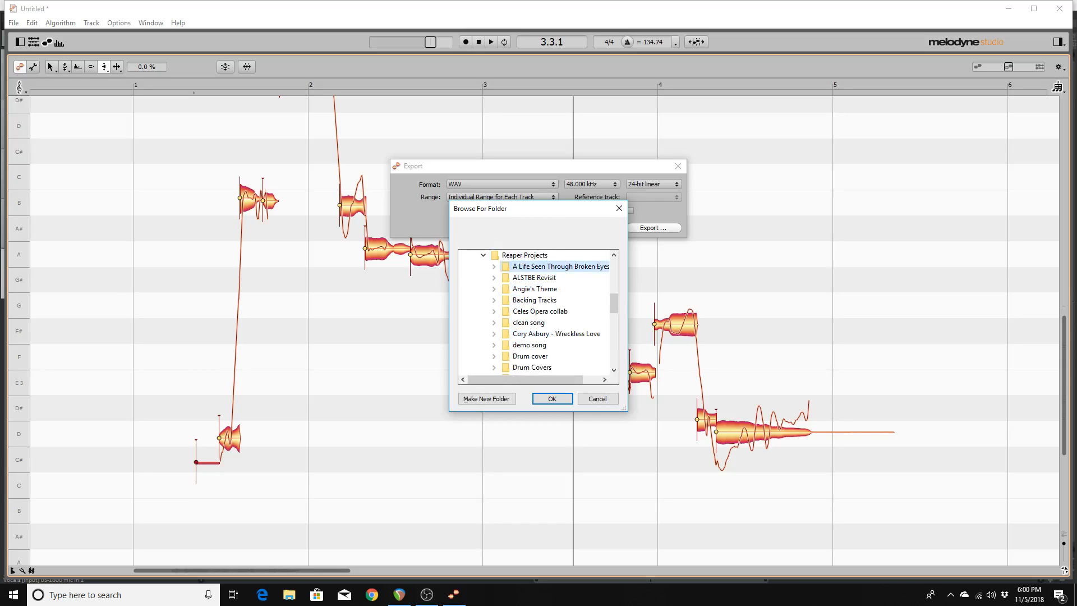
key(Down)
key(Down)
key(Down)
key(Down)
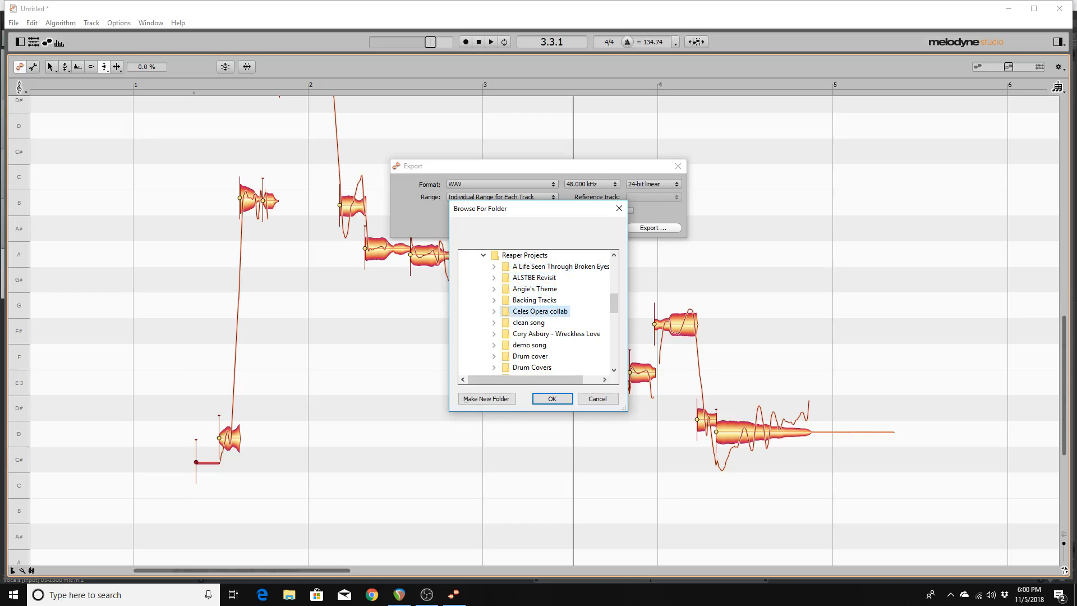
key(Down)
key(Down)
key(Down)
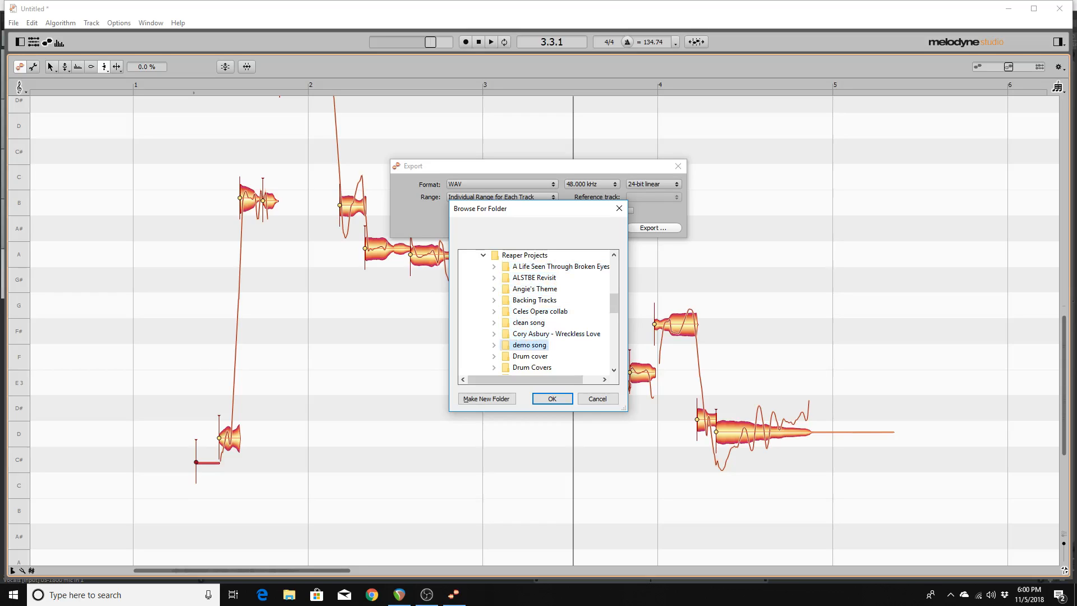
key(Right)
key(Down)
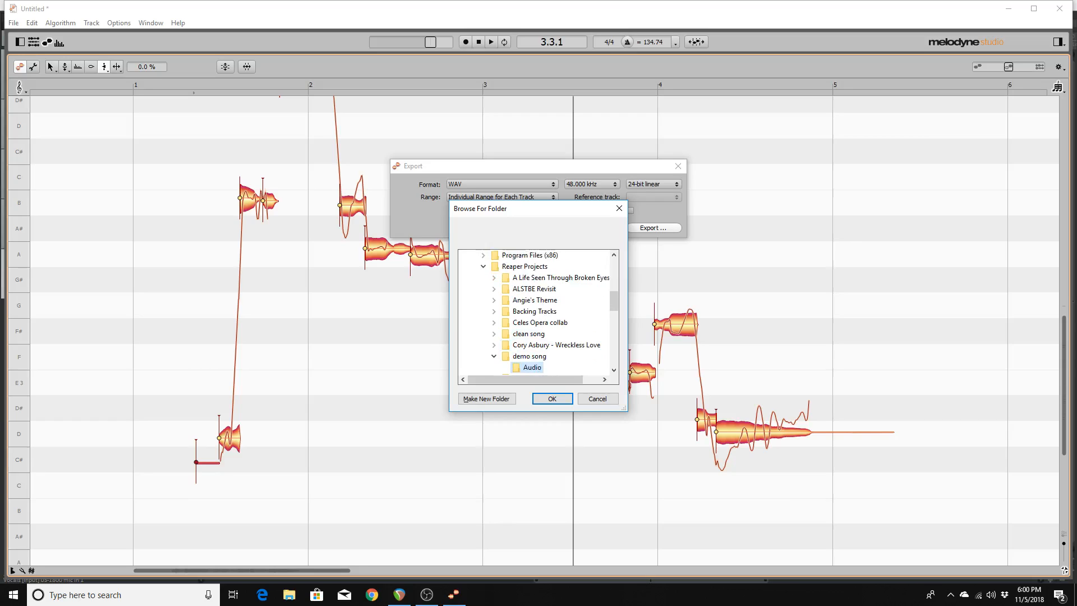
key(Return)
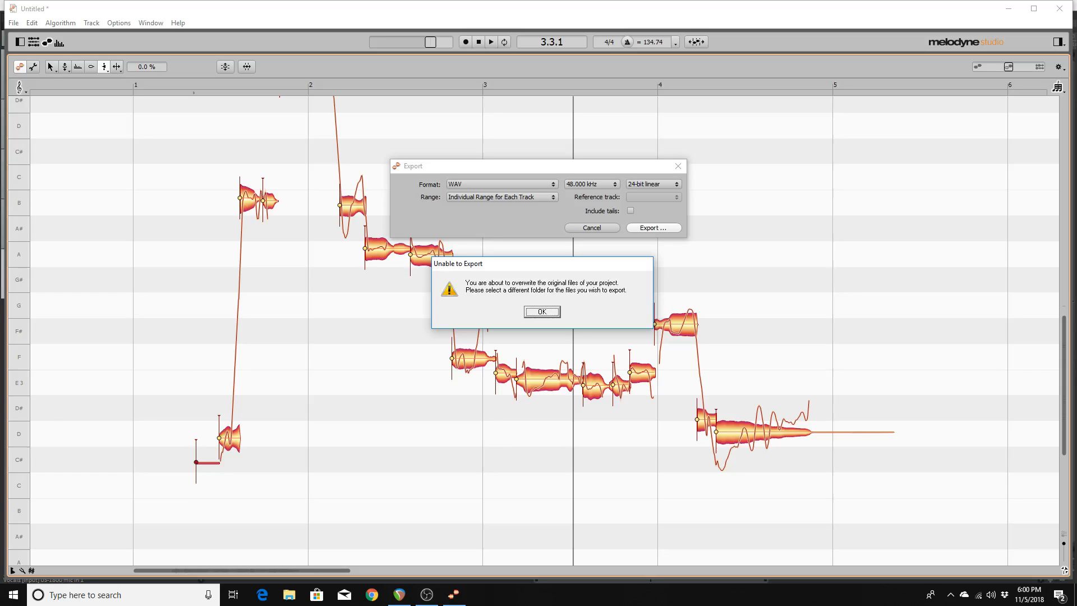
Dismiss the 'Unable to Export' warning, reopen the Export settings and retry the export.
key(Return)
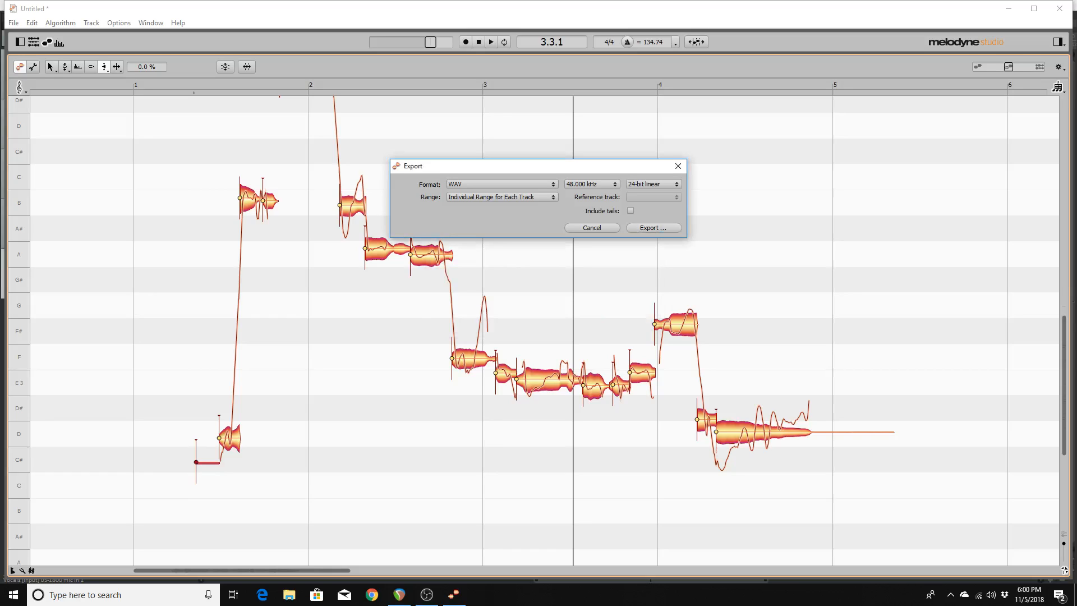
key(Escape)
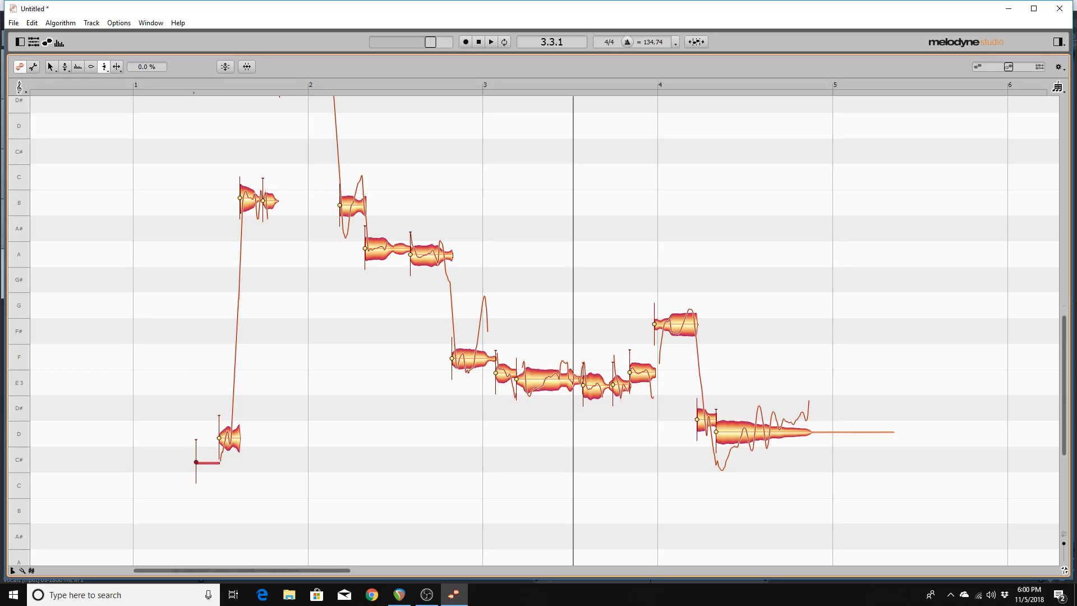
click(14, 23)
click(37, 138)
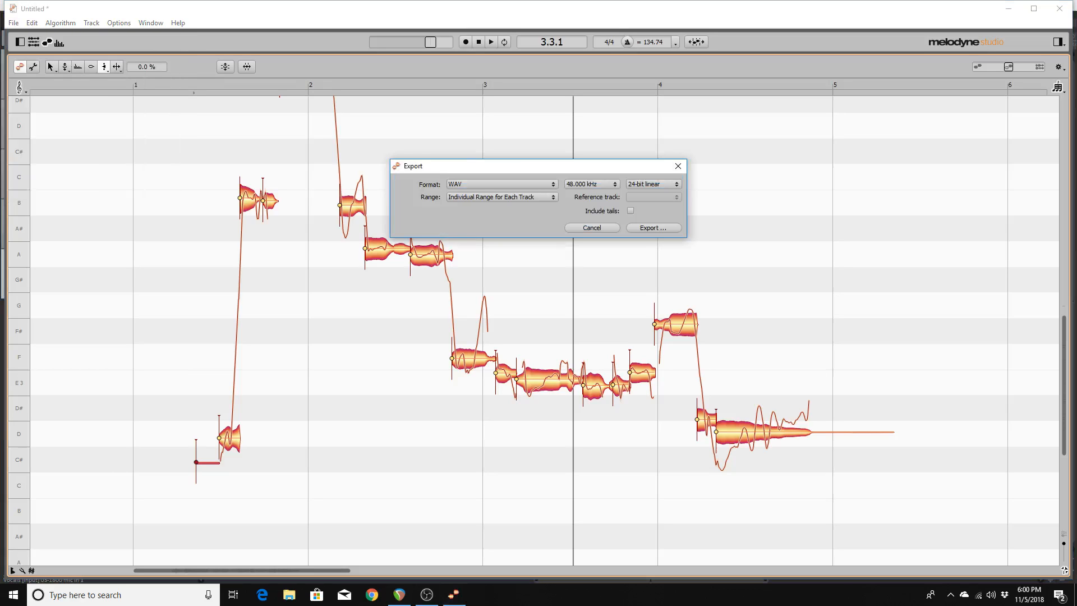
key(Return)
key(Return)
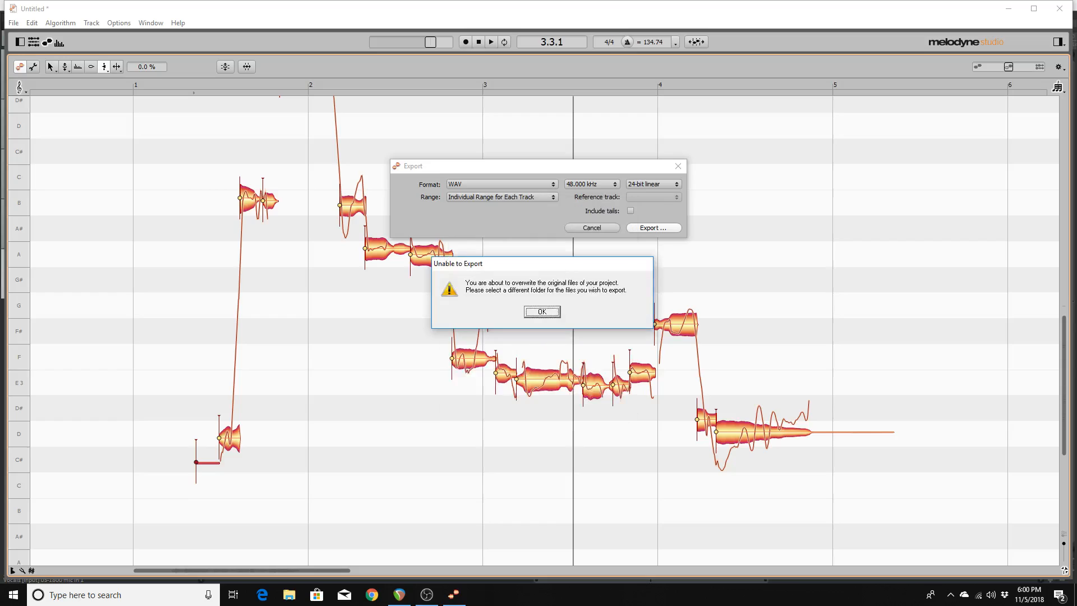
key(Return)
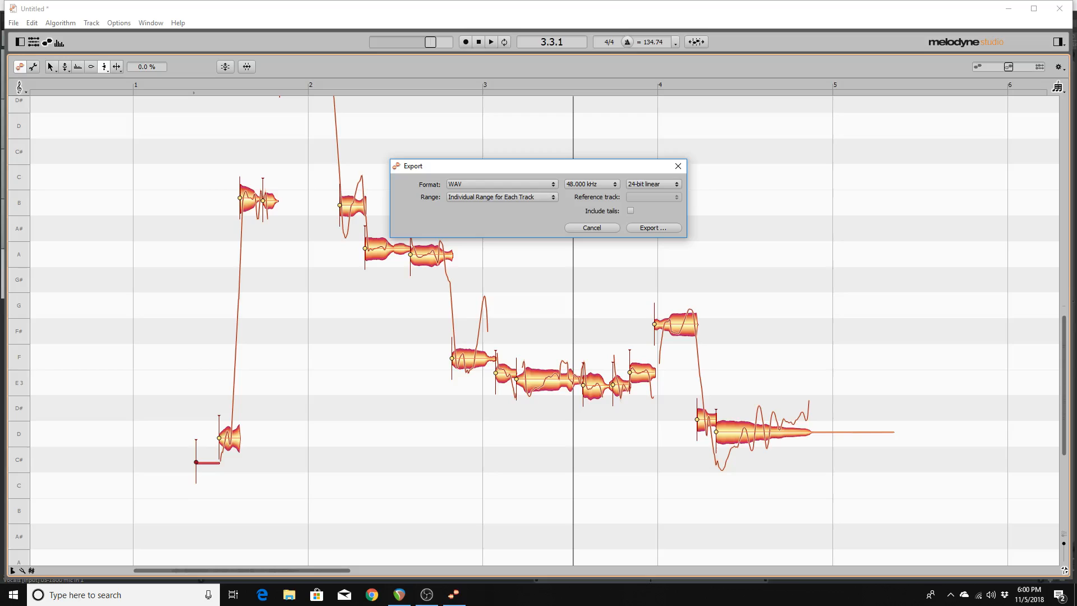
key(Return)
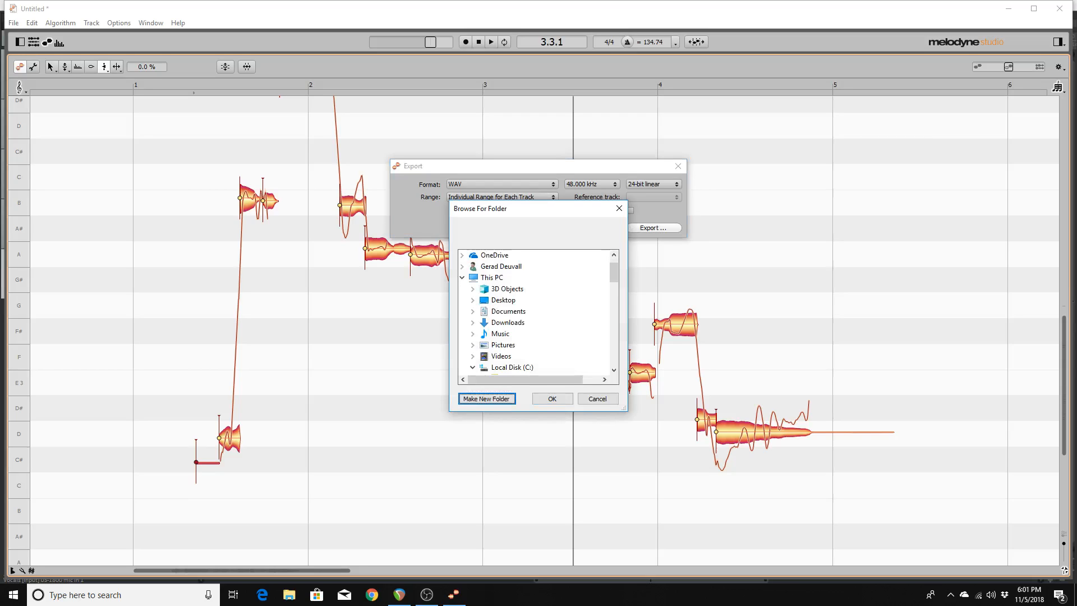
Select the Desktop as the export folder in Browse For Folder.
key(Tab)
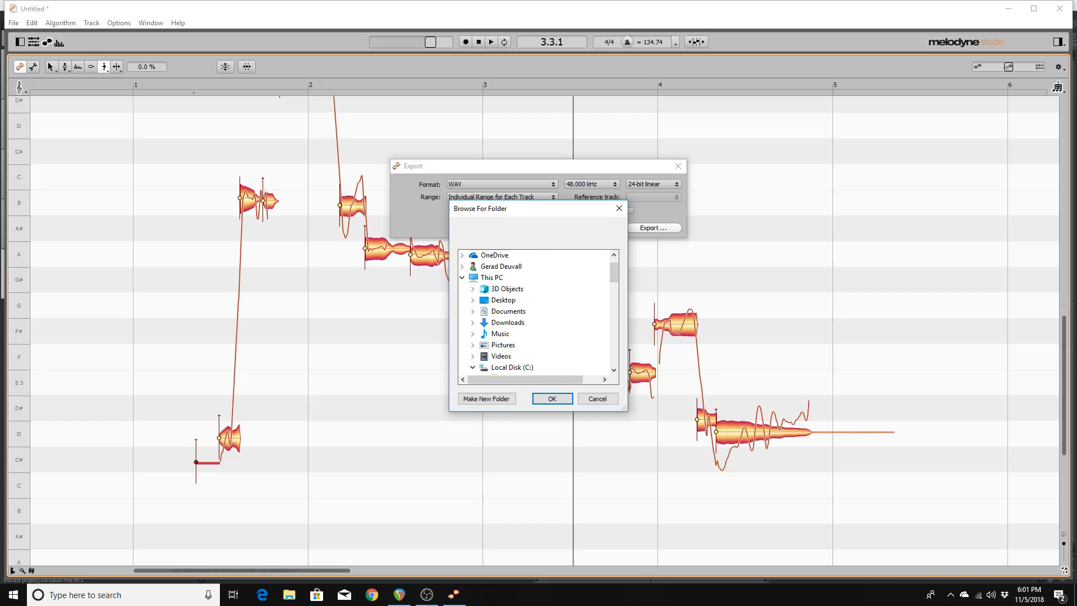
key(Up)
key(Up)
key(Up)
key(Up)
key(Up)
key(Up)
key(Up)
key(Up)
key(Up)
key(Up)
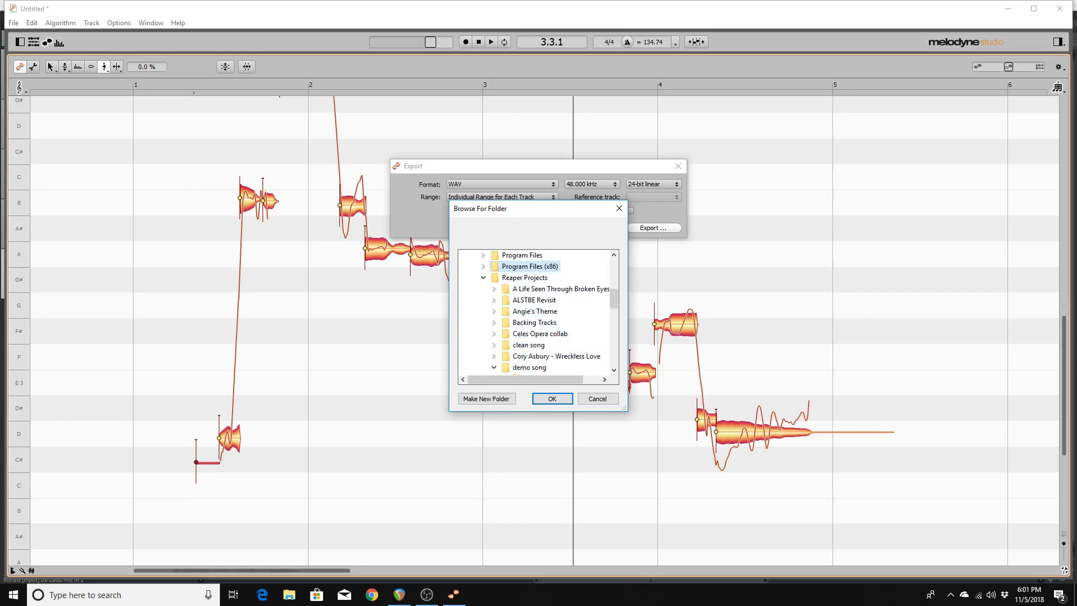
key(Up)
key(Up)
key(Up)
key(Up)
key(Up)
key(Up)
key(Up)
key(Up)
key(Up)
key(Up)
key(Up)
key(Up)
key(Up)
key(Up)
key(Up)
key(Up)
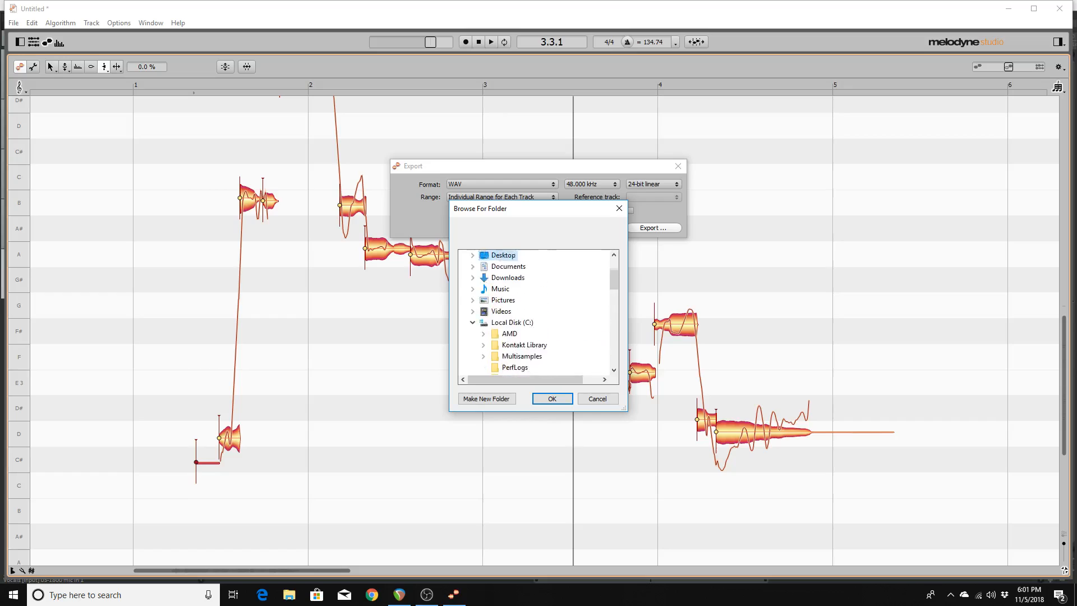
key(Down)
key(Up)
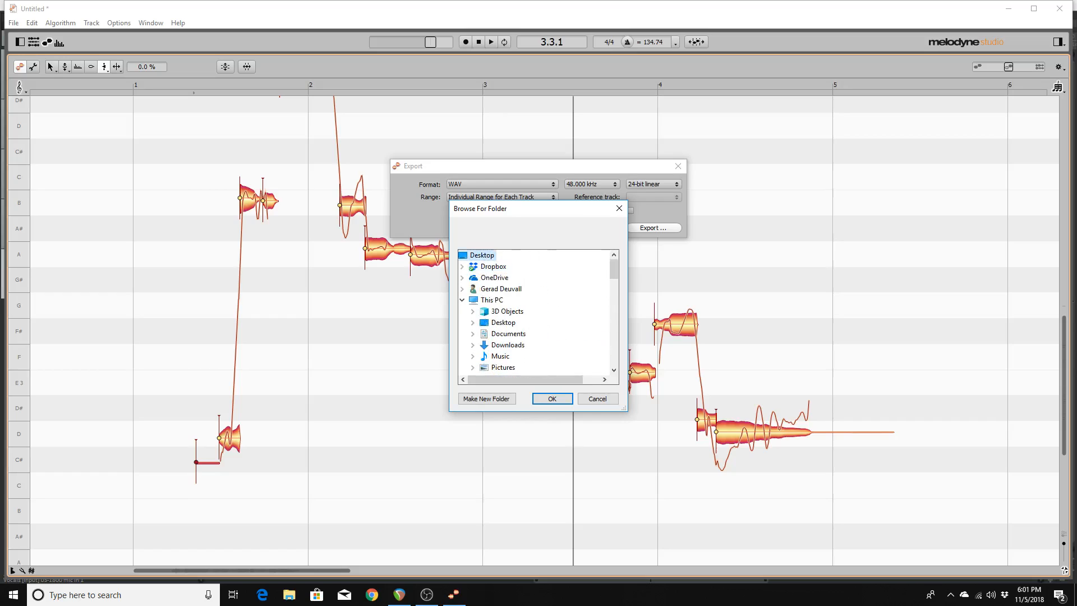
key(Down)
key(Up)
Export the vocal WAV to the Desktop and close the document, choosing Discard.
key(Return)
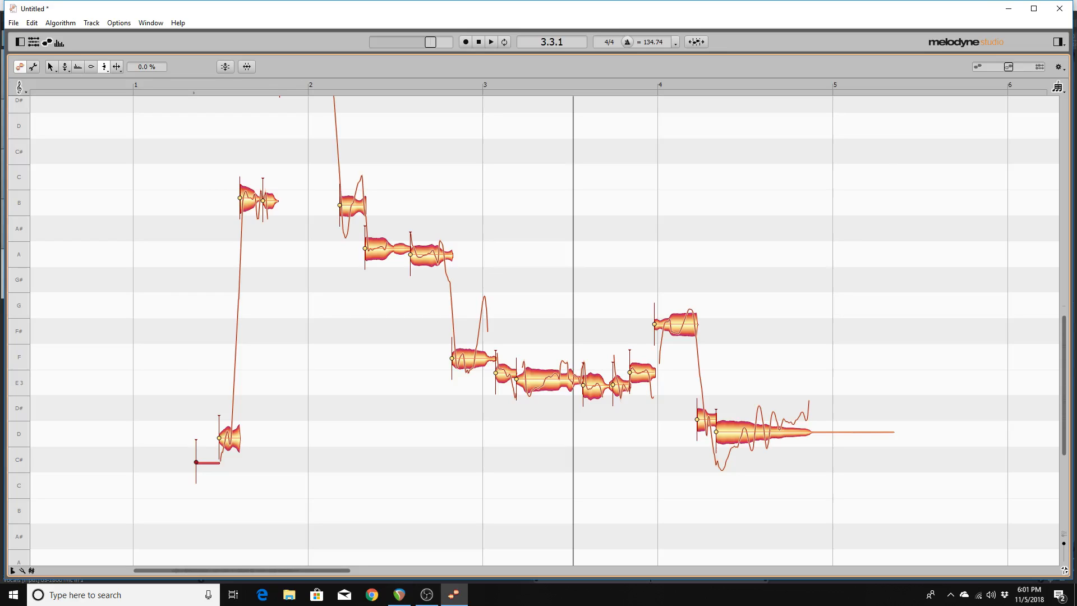
key(ctrl+w)
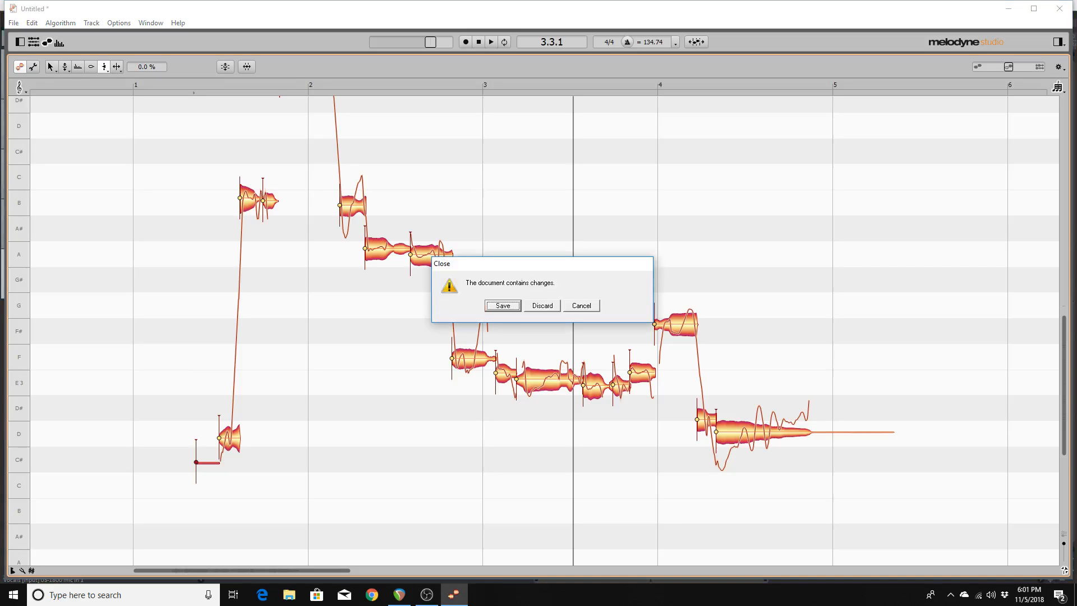
key(Left)
key(Left)
Discard Melodyne's changes, show the desktop and cut the exported vocal WAV file.
key(Return)
key(super+d)
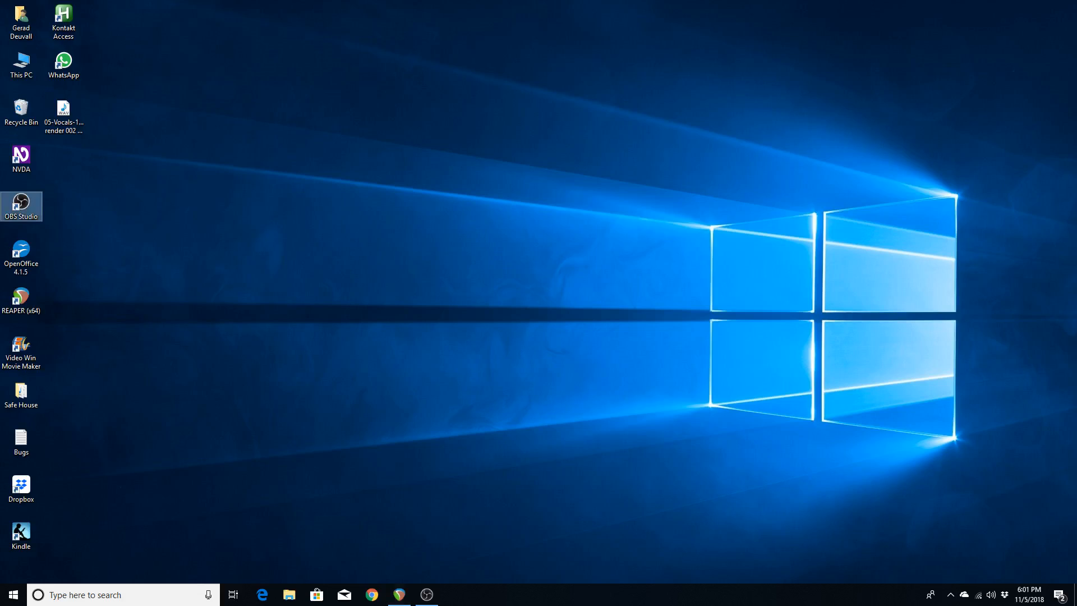
key(Down)
key(Down)
key(Up)
key(Up)
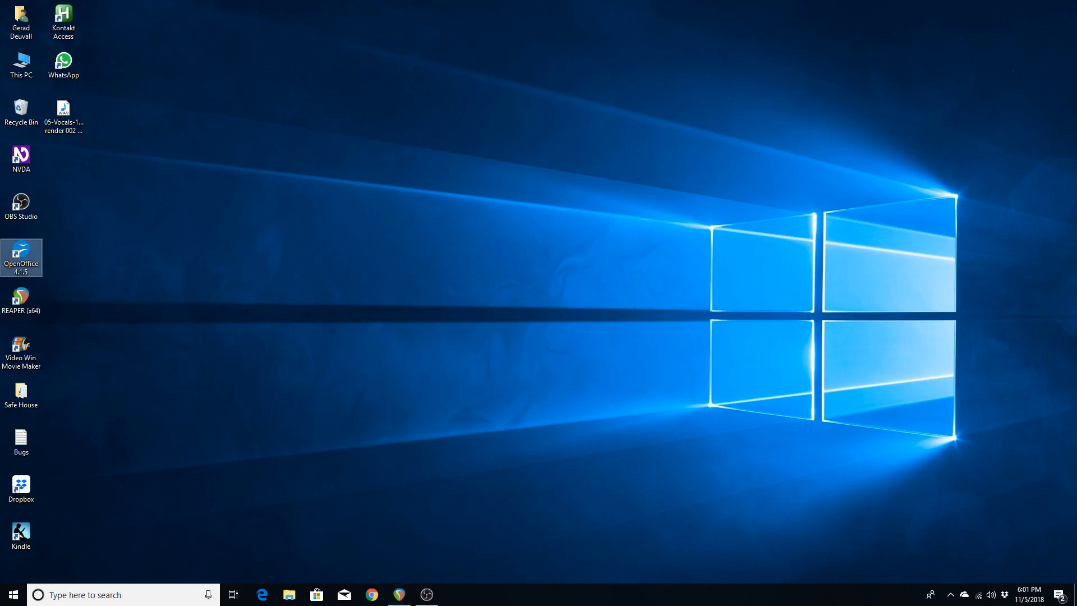
key(Up)
key(Up)
key(Up)
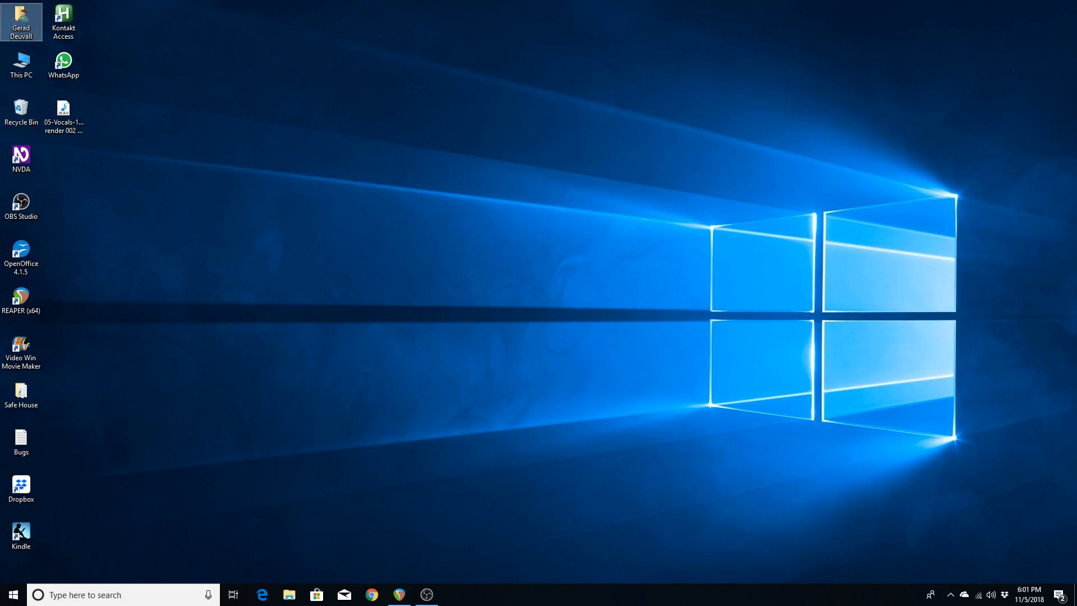
key(Right)
key(Down)
key(Down)
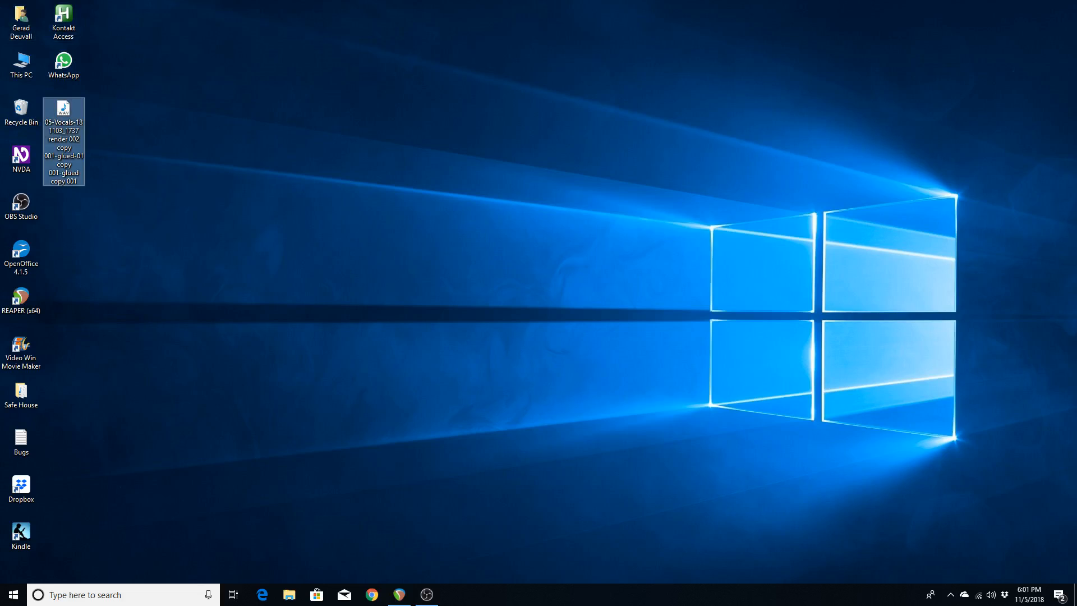
key(ctrl+x)
Return to the desktop icons and select This PC.
key(alt+Tab)
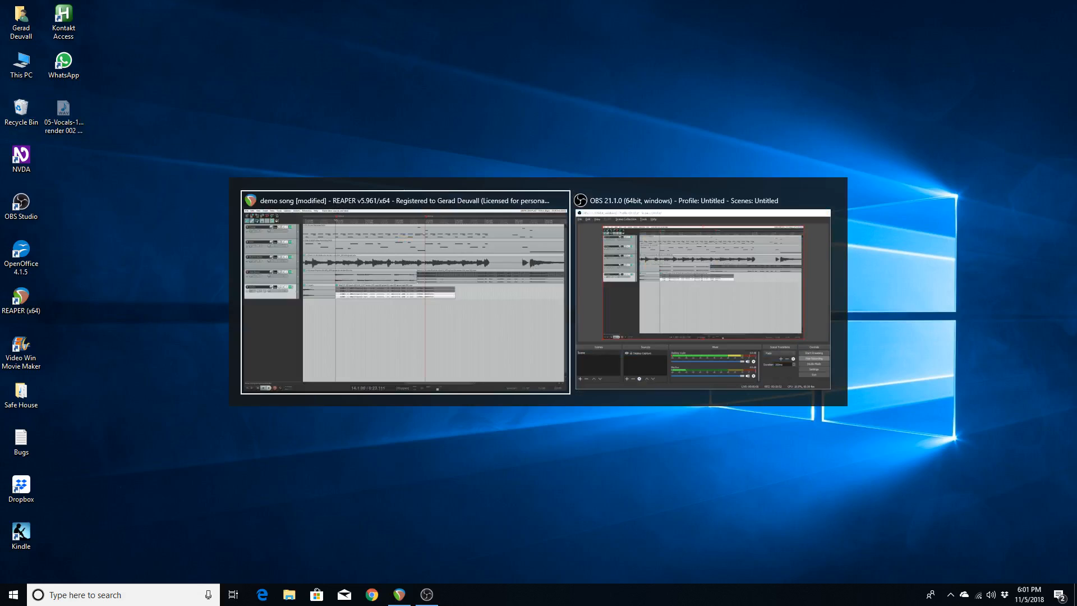
key(super+d)
key(Left)
key(Up)
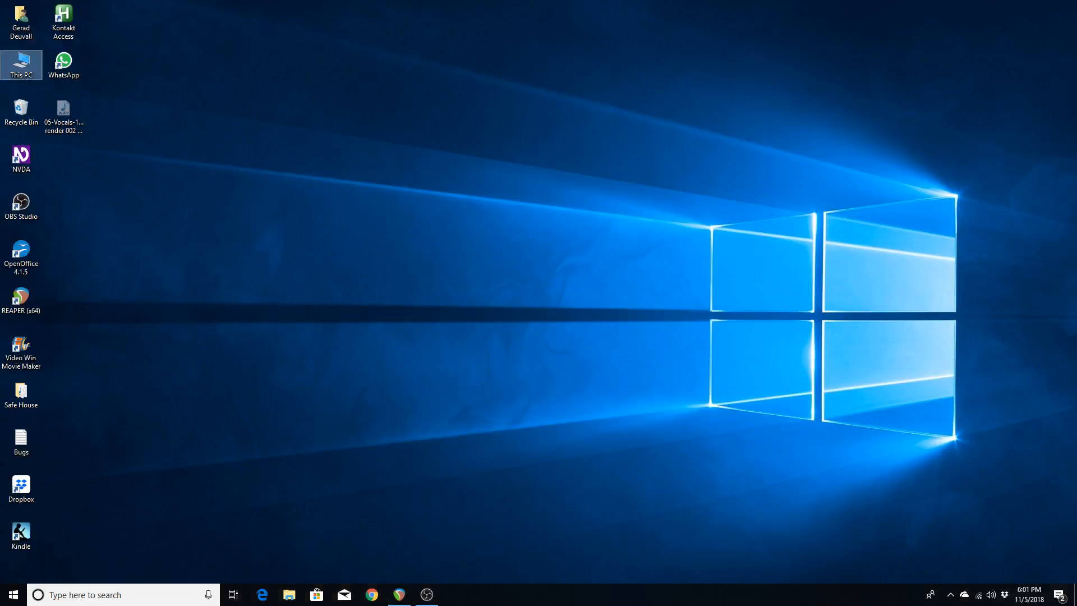
Open This PC > Local Disk (C:) > Reaper Projects > demo song > Audio.
key(Return)
key(l)
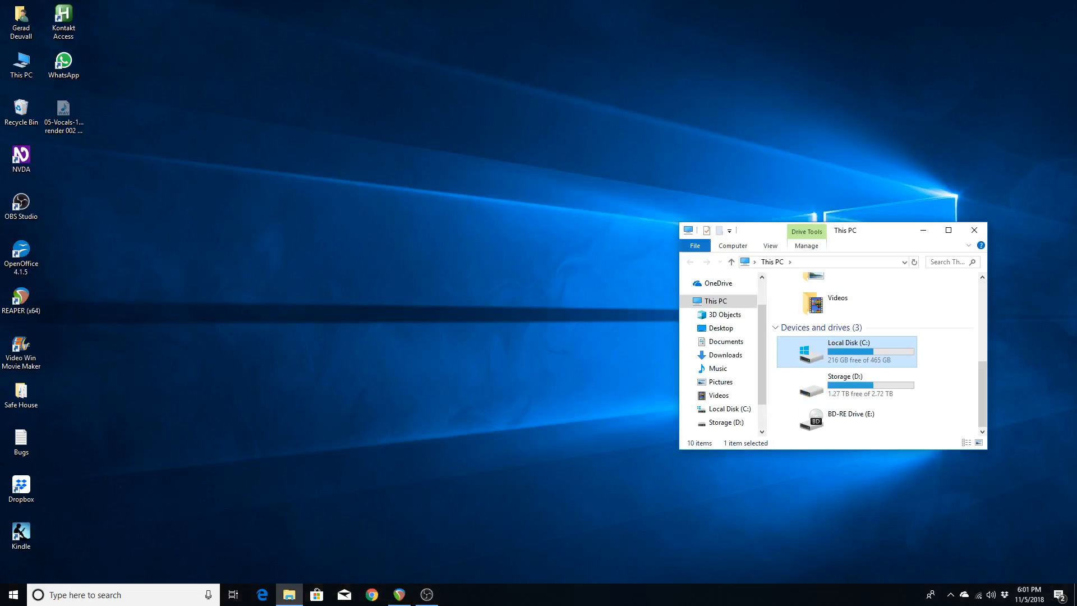
key(Return)
key(r)
key(Return)
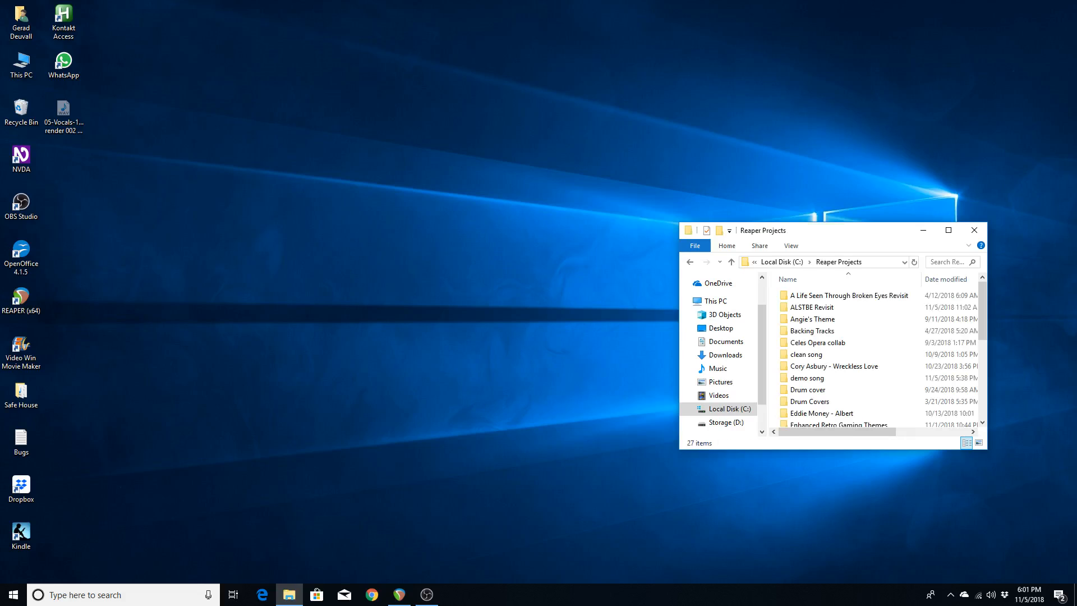
key(d)
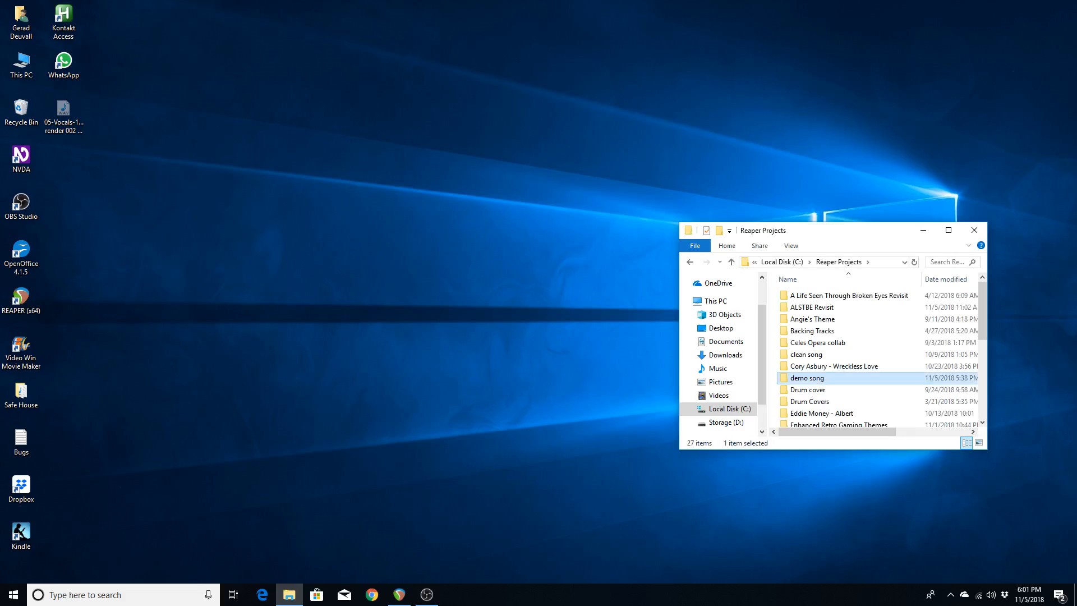
key(Return)
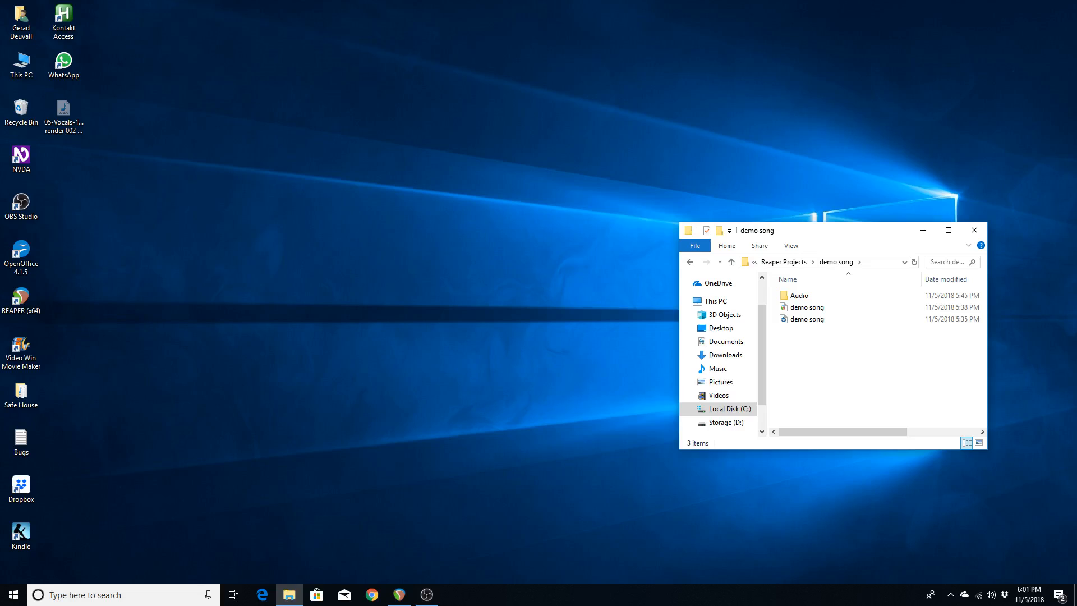
key(Down)
key(Up)
key(Return)
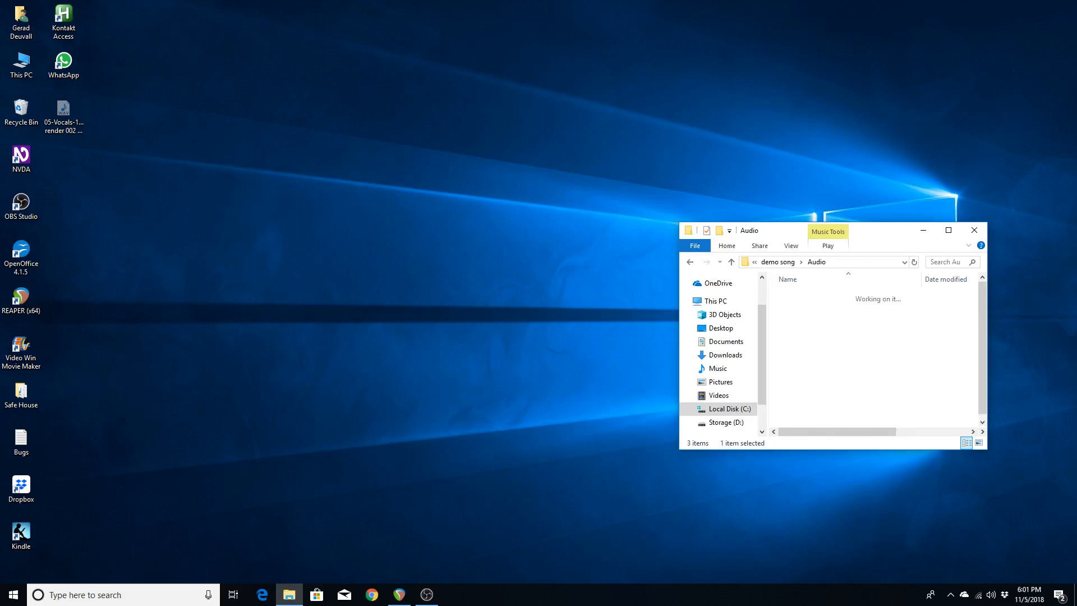
Paste the vocal WAV into Audio, replacing the older file.
key(ctrl+v)
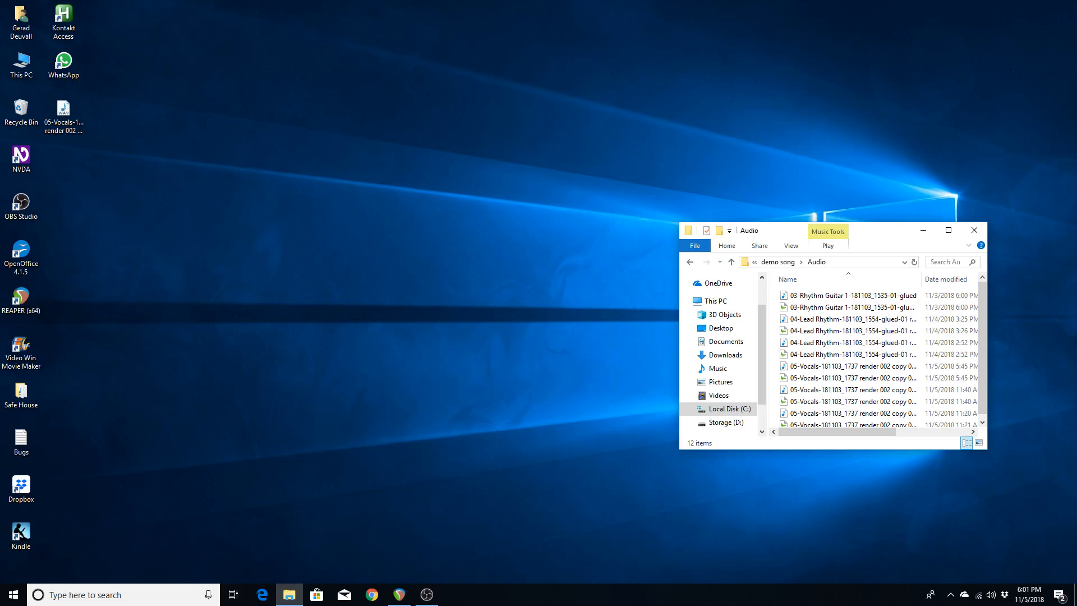
key(Return)
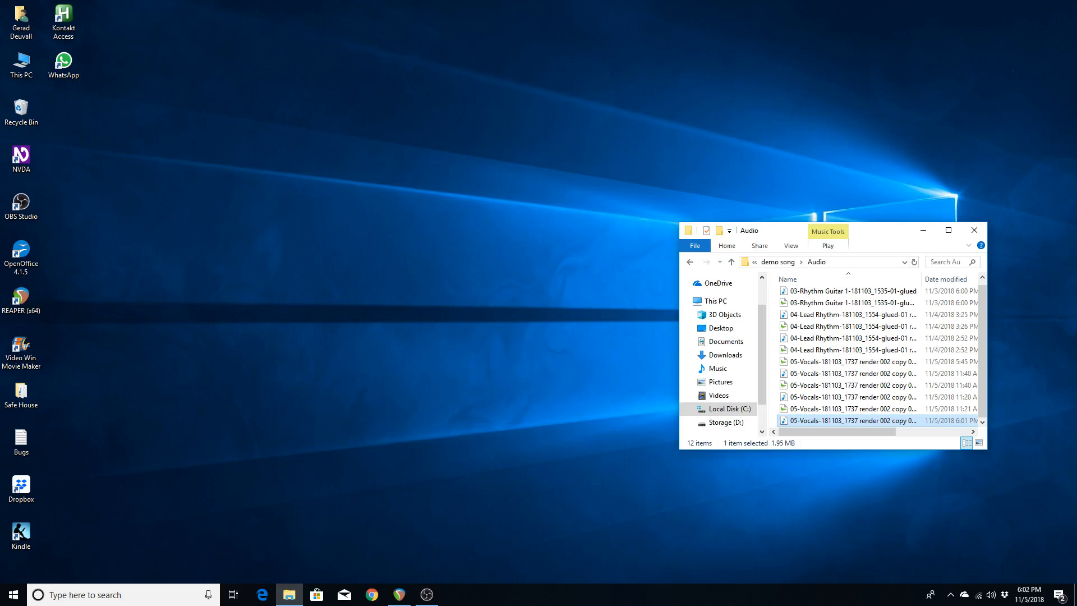
key(alt+Tab)
Return to REAPER so the Vocals tracks come back online, and play the project.
key(alt+Tab)
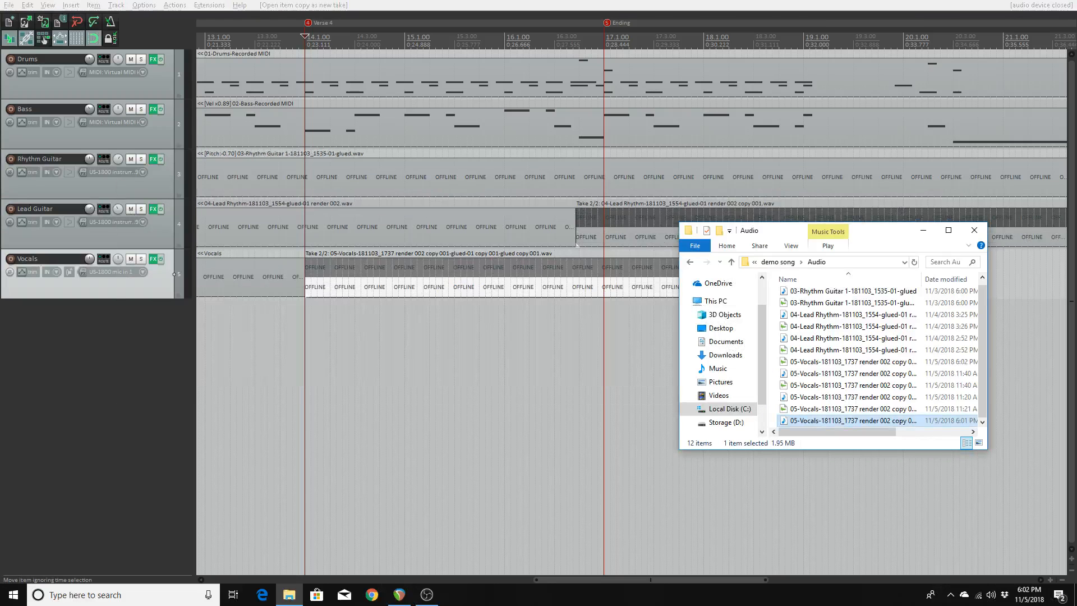
key(alt+Tab)
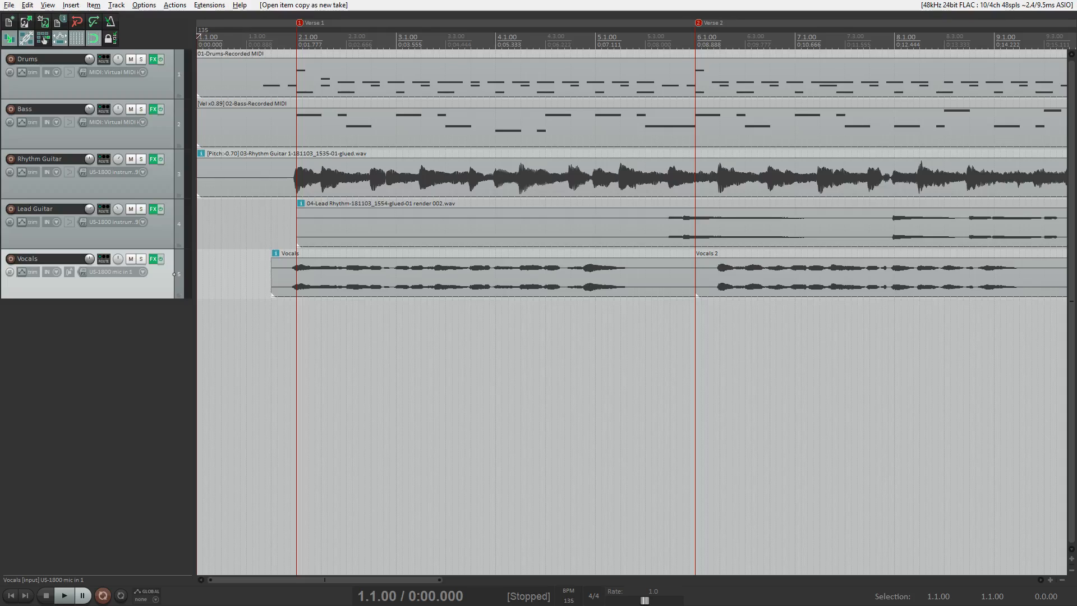
key(space)
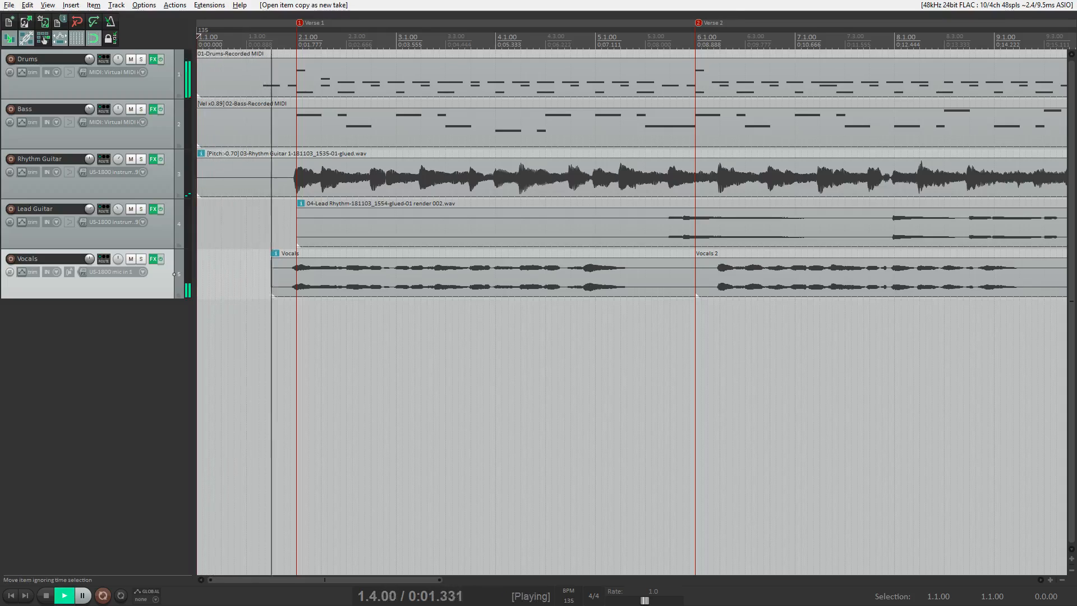